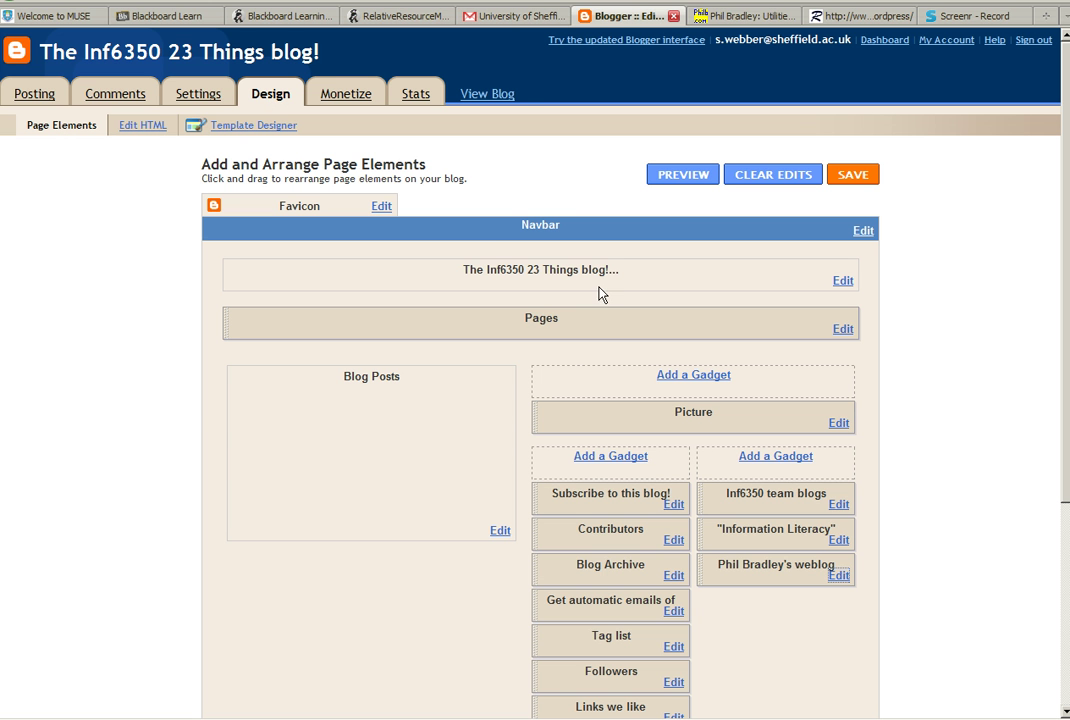
{"action": "left_click", "coordinate": [113, 96]}
{"action": "left_click", "coordinate": [35, 93]}
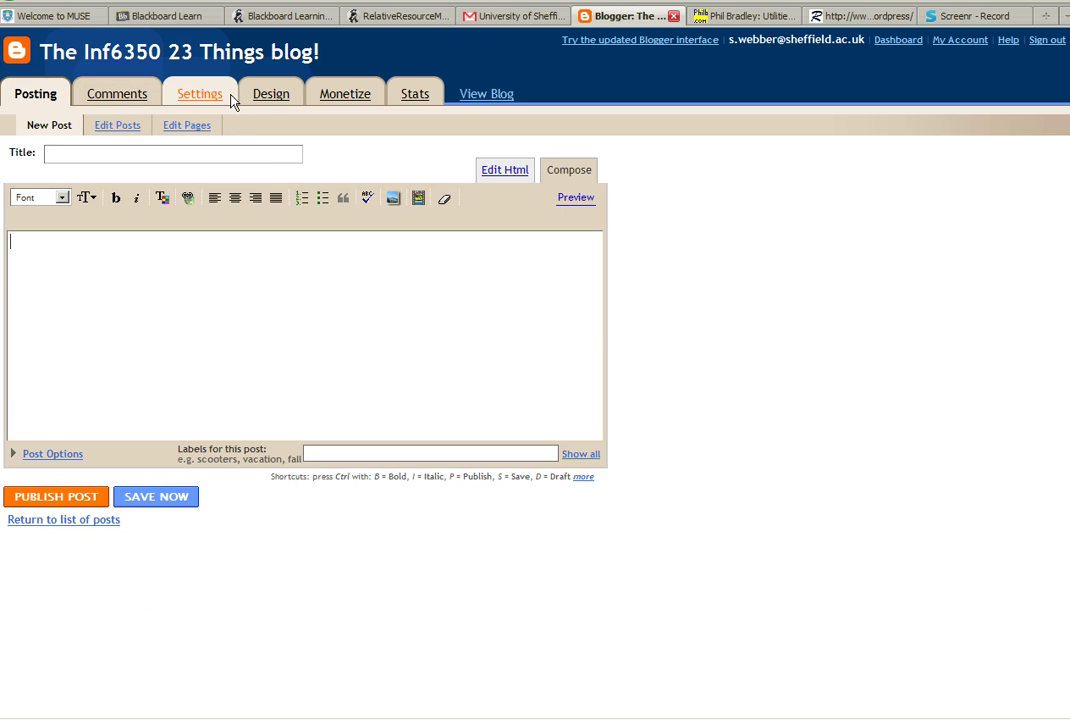
{"action": "left_click", "coordinate": [268, 100]}
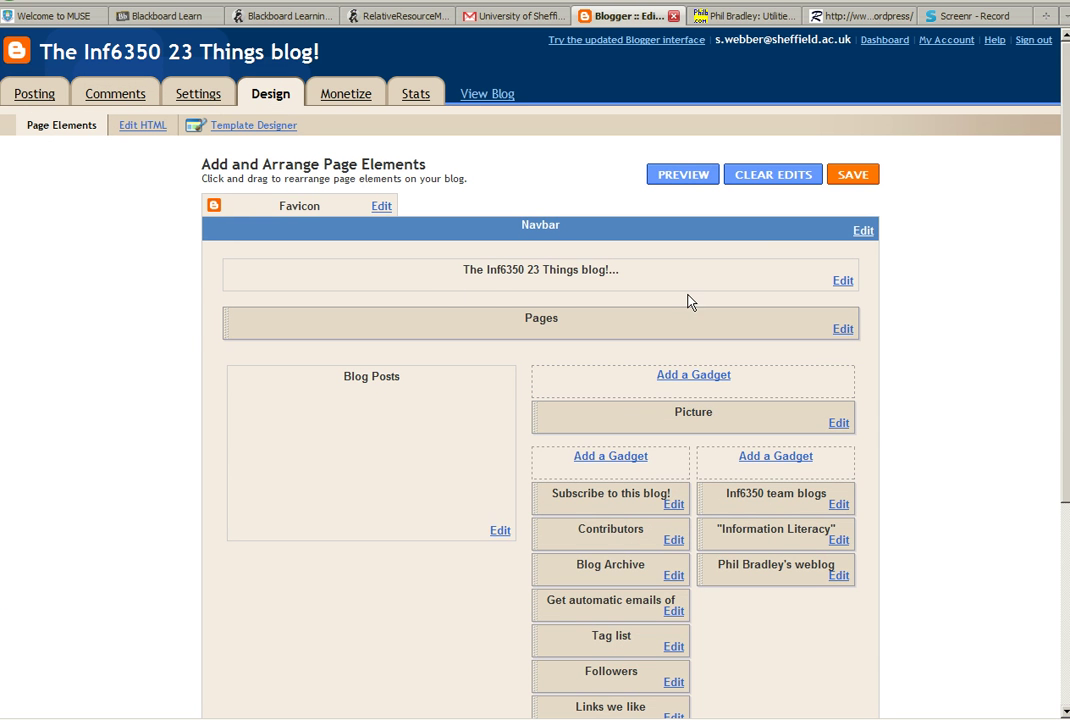
Step: Add a Feed gadget to the sidebar column that holds the Inf6350 team blogs gadget
{"action": "left_click", "coordinate": [767, 460]}
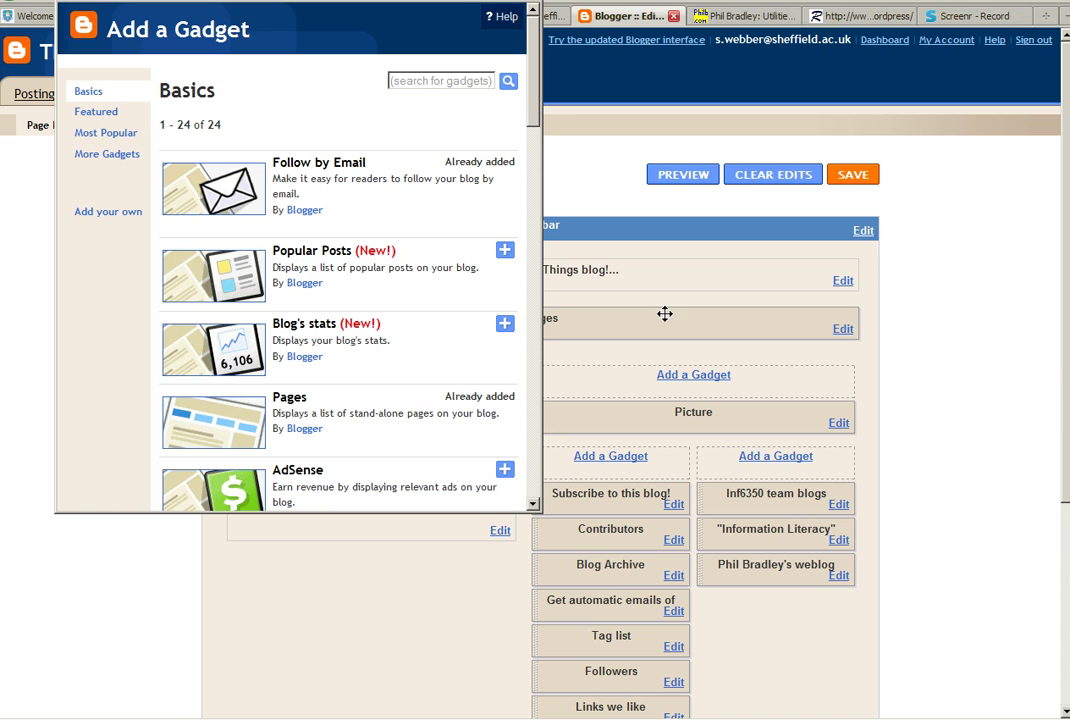
{"action": "left_click_drag", "start_coordinate": [534, 115], "coordinate": [530, 376]}
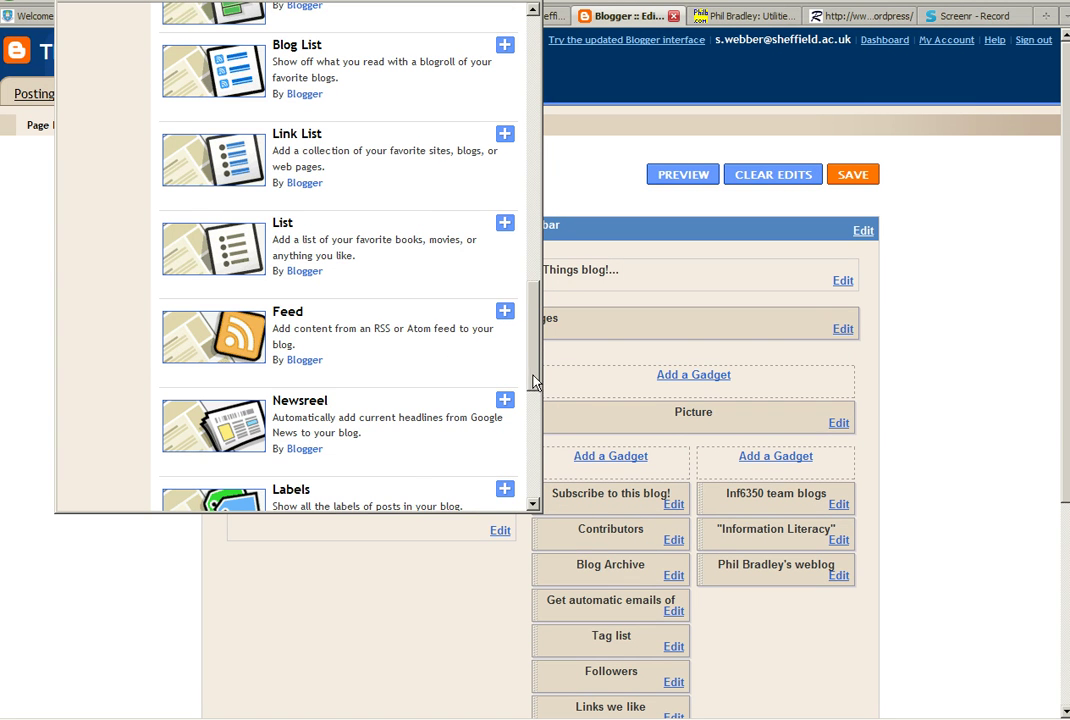
{"action": "scroll", "coordinate": [490, 375], "scroll_direction": "down", "scroll_amount": 2}
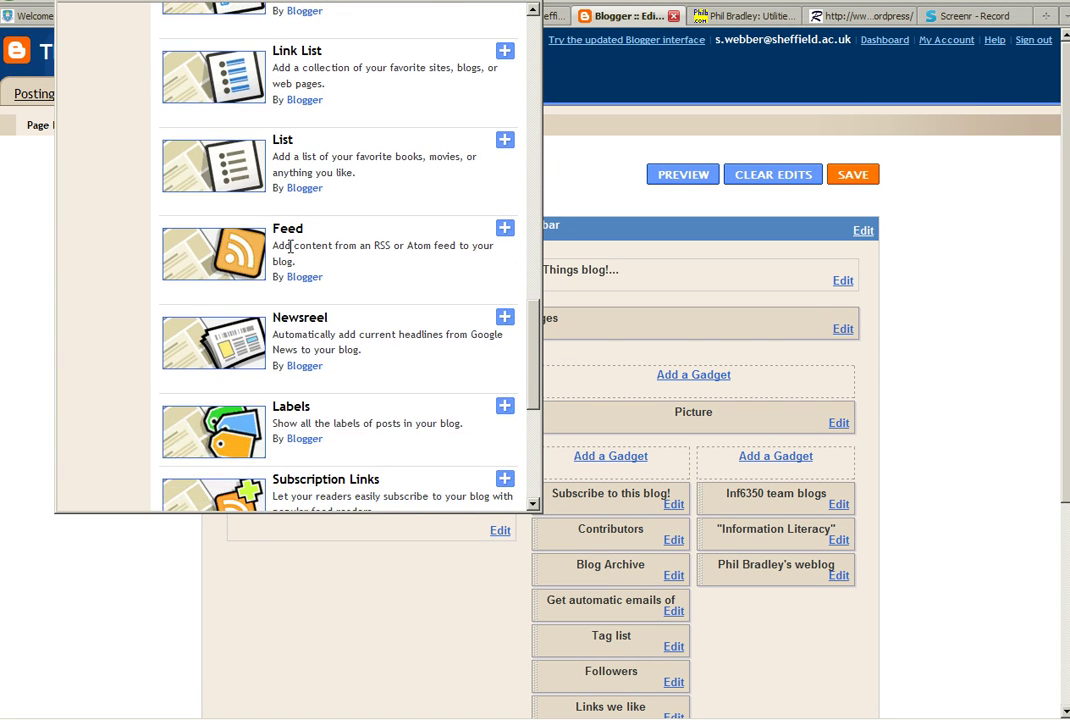
{"action": "left_click", "coordinate": [506, 234]}
{"action": "left_click", "coordinate": [162, 101]}
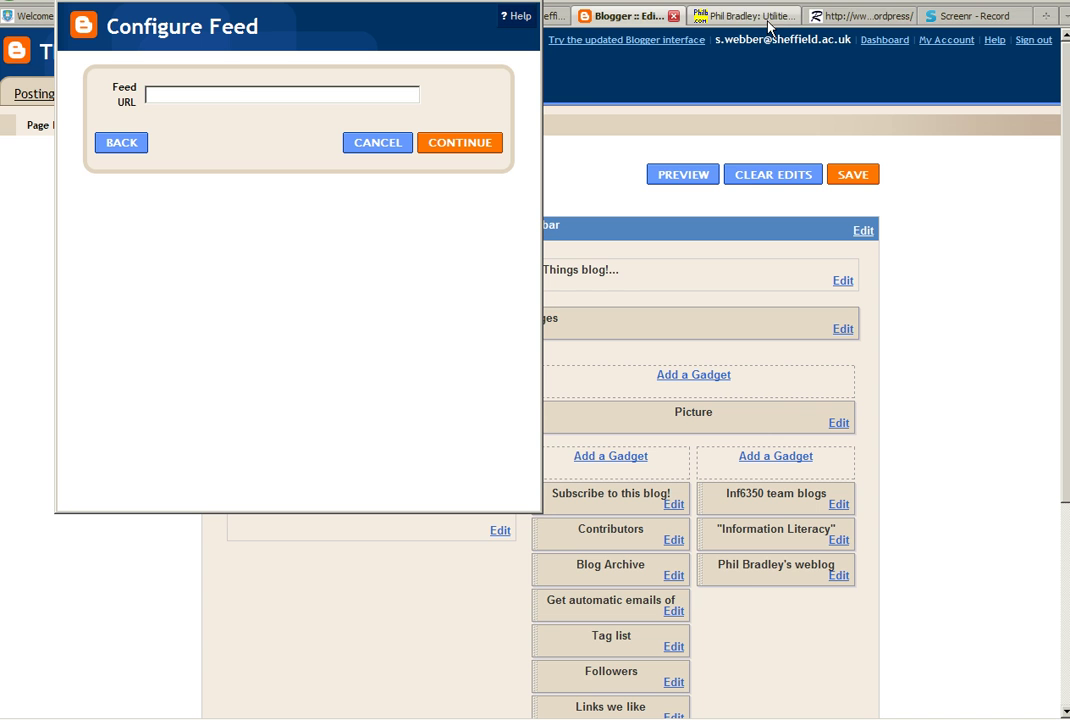
{"action": "left_click", "coordinate": [855, 18]}
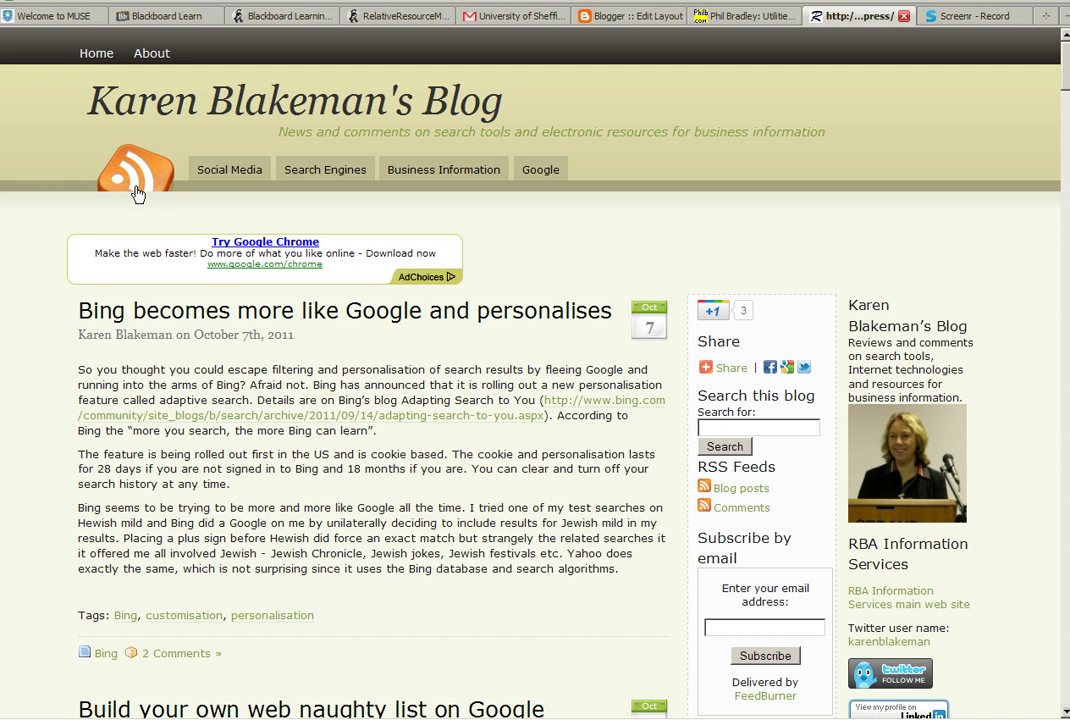
{"action": "left_click", "coordinate": [708, 490]}
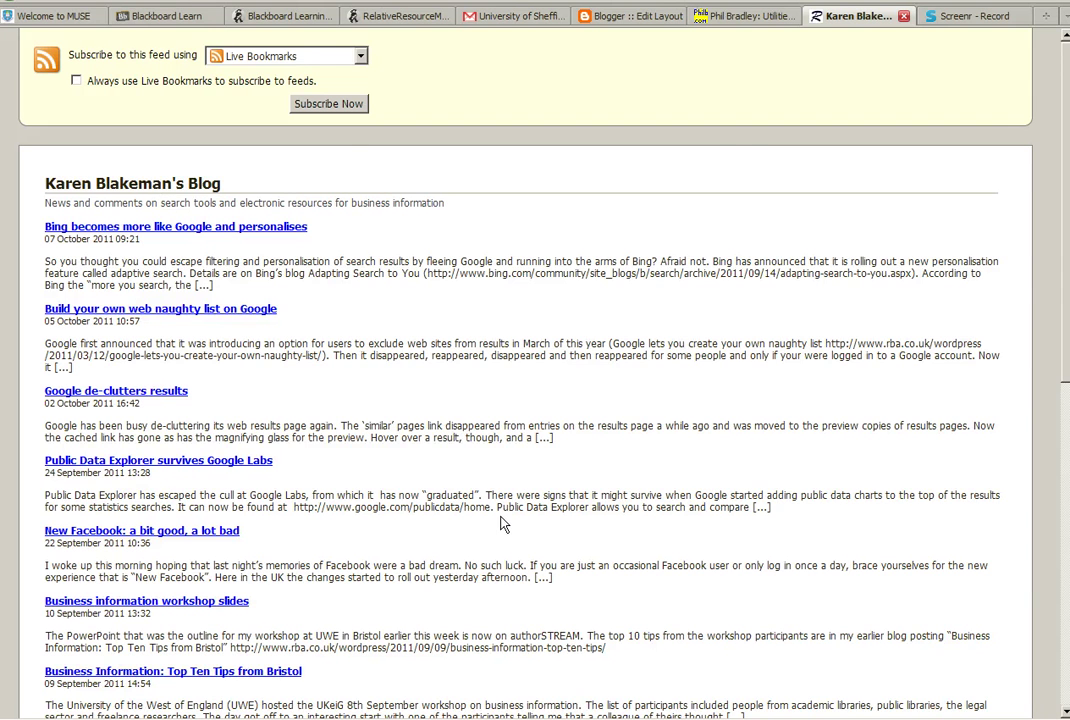
{"action": "left_click", "coordinate": [624, 18]}
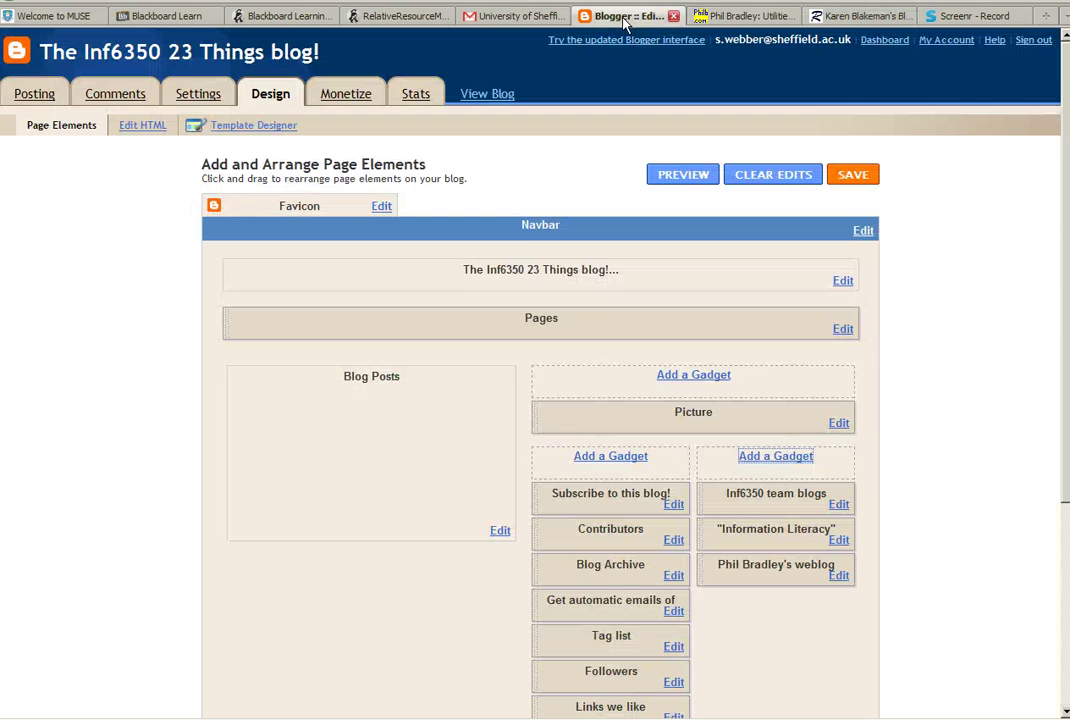
{"action": "left_click", "coordinate": [693, 374]}
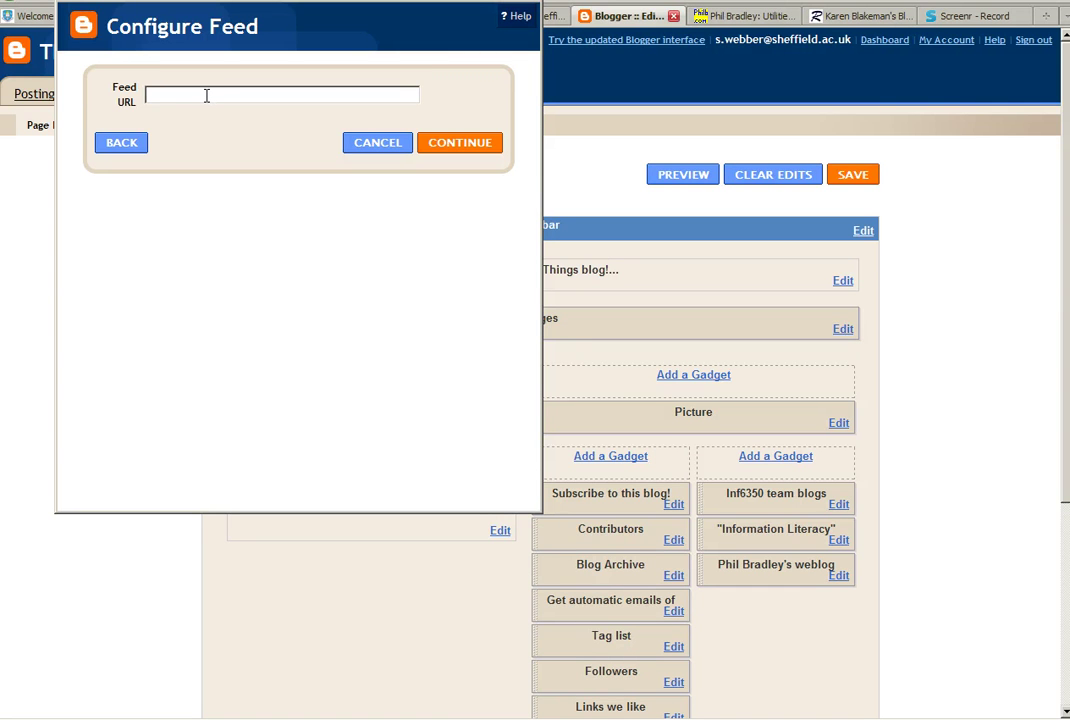
{"action": "type", "text": "http://www.rba.co.uk/wordpress/feed/"}
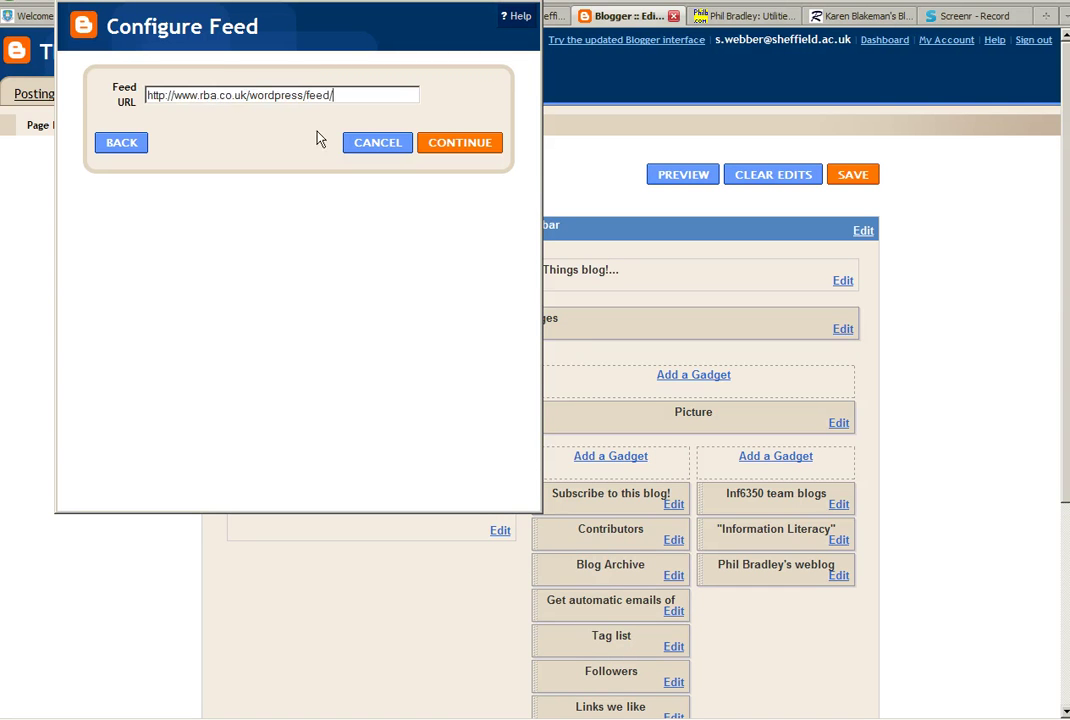
{"action": "left_click", "coordinate": [458, 147]}
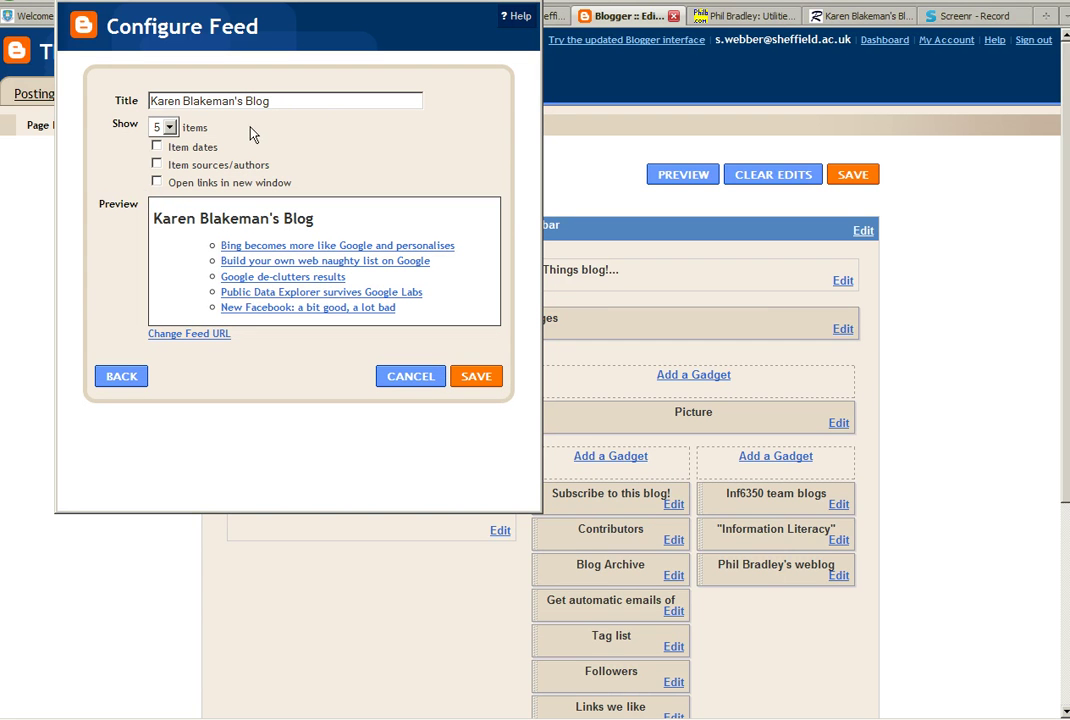
Step: Configure the feed gadget to show 4 items with item dates but without sources/authors, and save it
{"action": "left_click", "coordinate": [170, 128]}
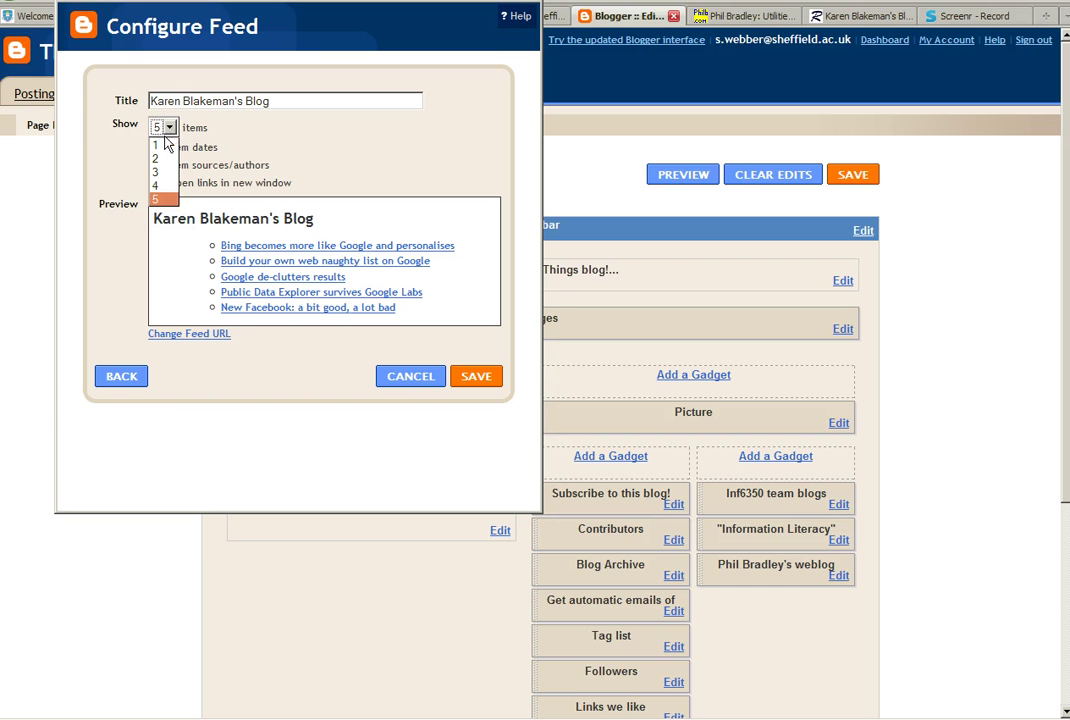
{"action": "left_click", "coordinate": [158, 186]}
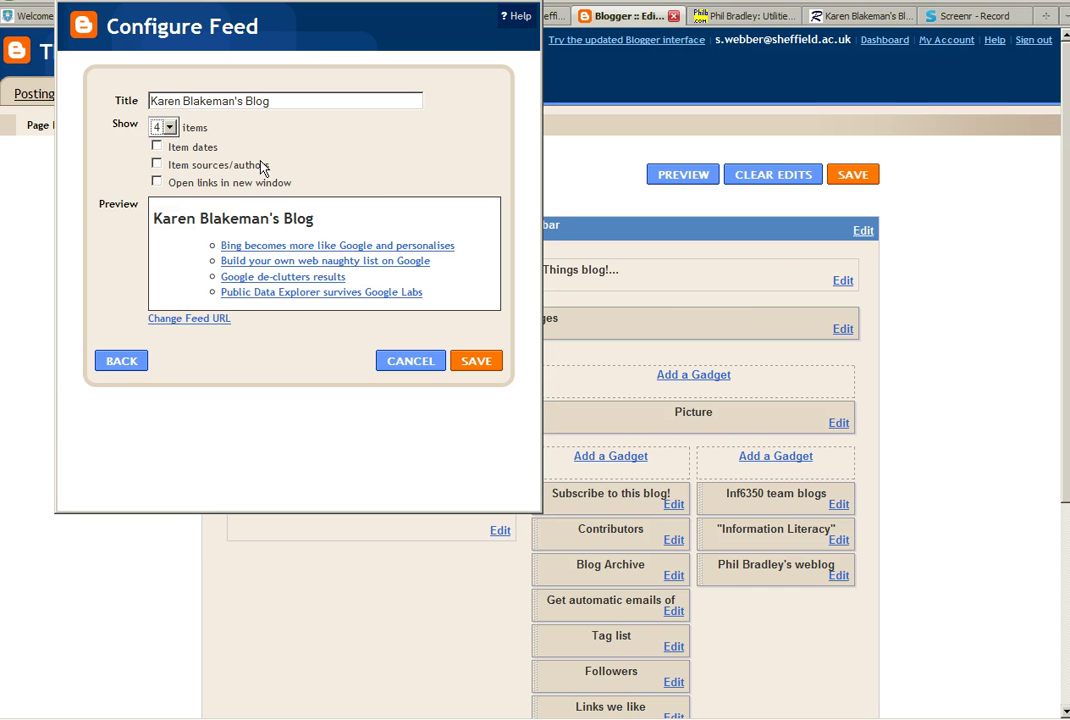
{"action": "left_click", "coordinate": [157, 147]}
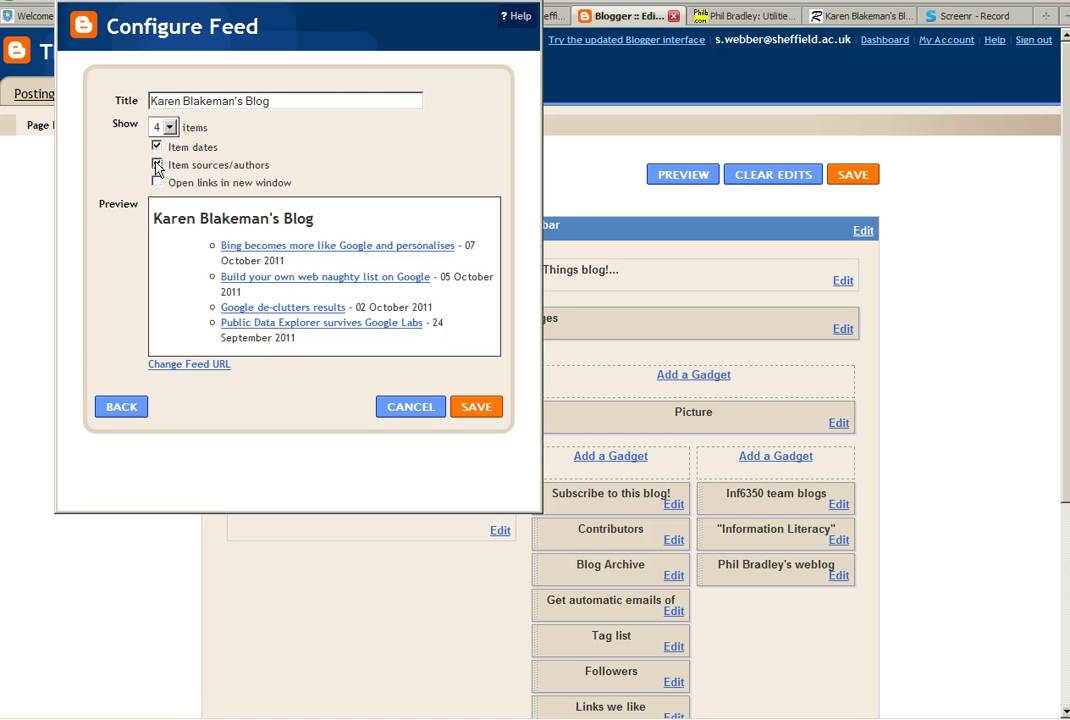
{"action": "left_click", "coordinate": [156, 165]}
{"action": "left_click", "coordinate": [156, 165]}
{"action": "left_click", "coordinate": [486, 411]}
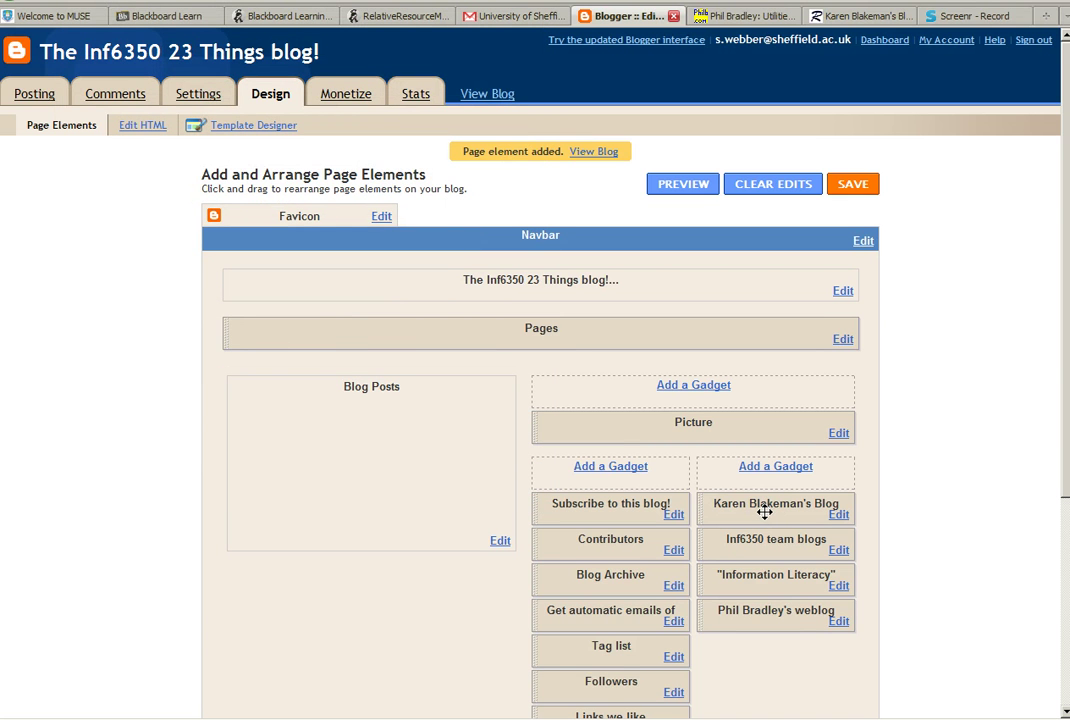
Step: Move the new feed gadget to the end of its sidebar column and save the layout
{"action": "left_click_drag", "start_coordinate": [764, 512], "coordinate": [764, 626]}
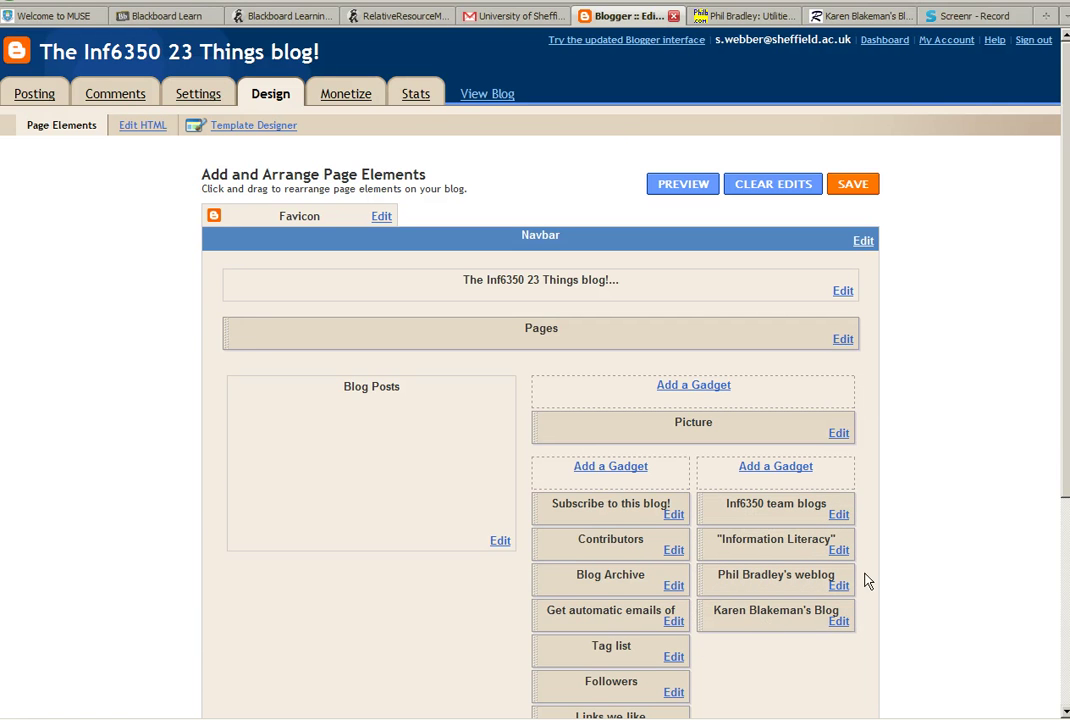
{"action": "left_click", "coordinate": [856, 186]}
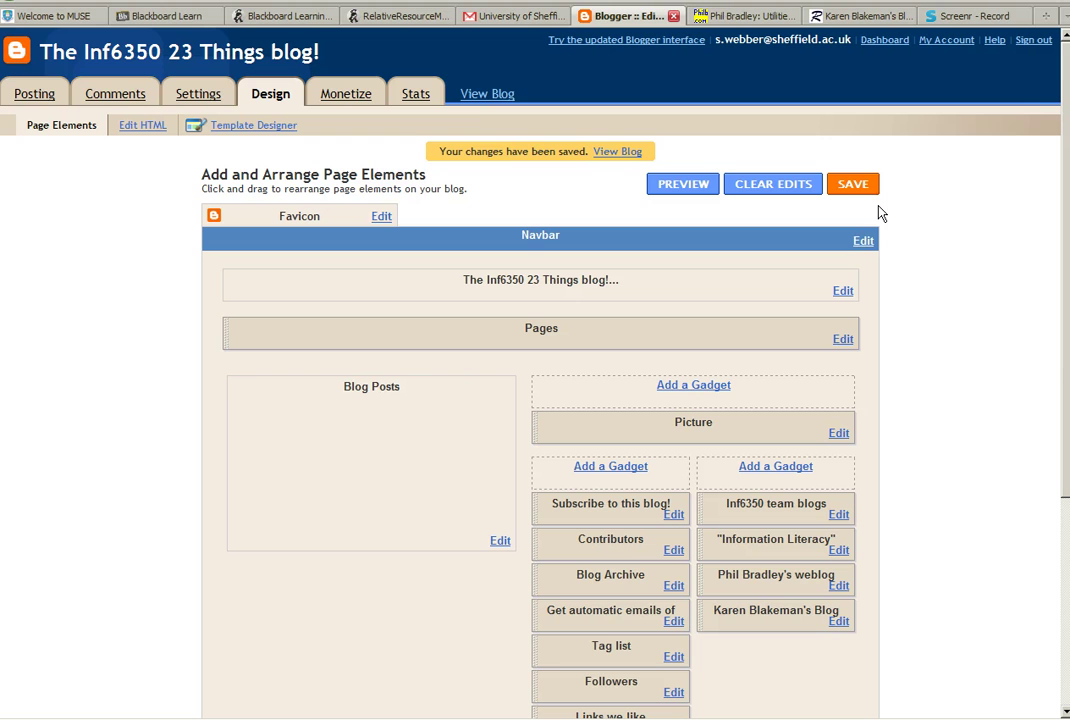
Step: View the published blog and check how the new feed gadget appears in its sidebar
{"action": "left_click", "coordinate": [484, 95]}
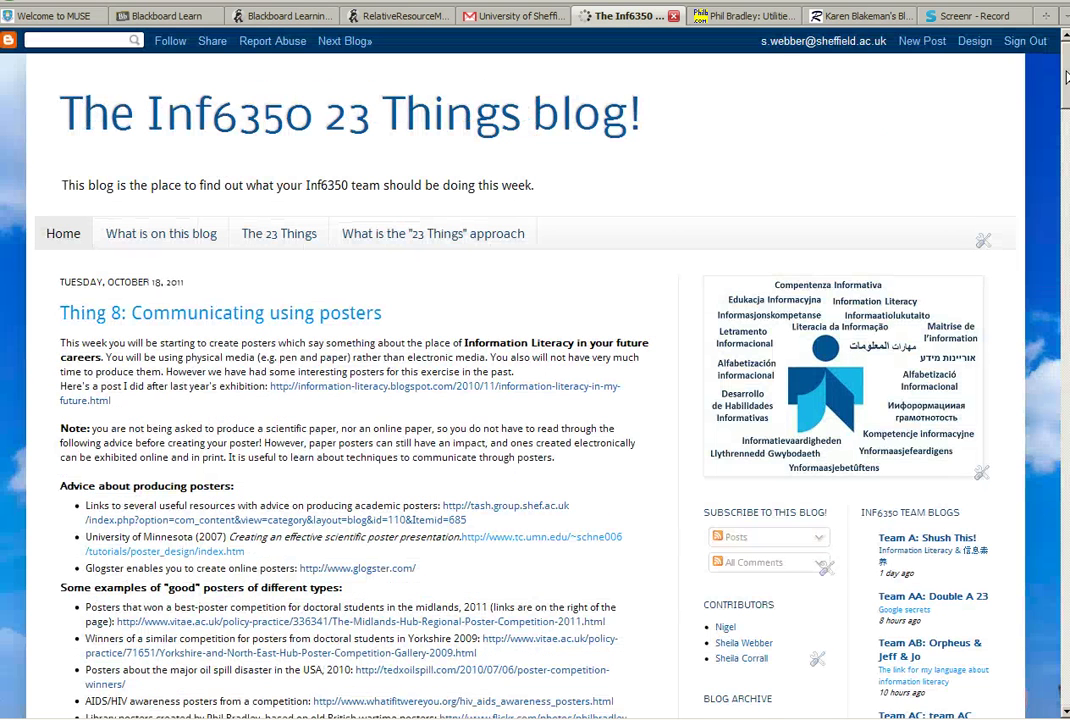
{"action": "left_click_drag", "start_coordinate": [1065, 77], "coordinate": [1066, 78]}
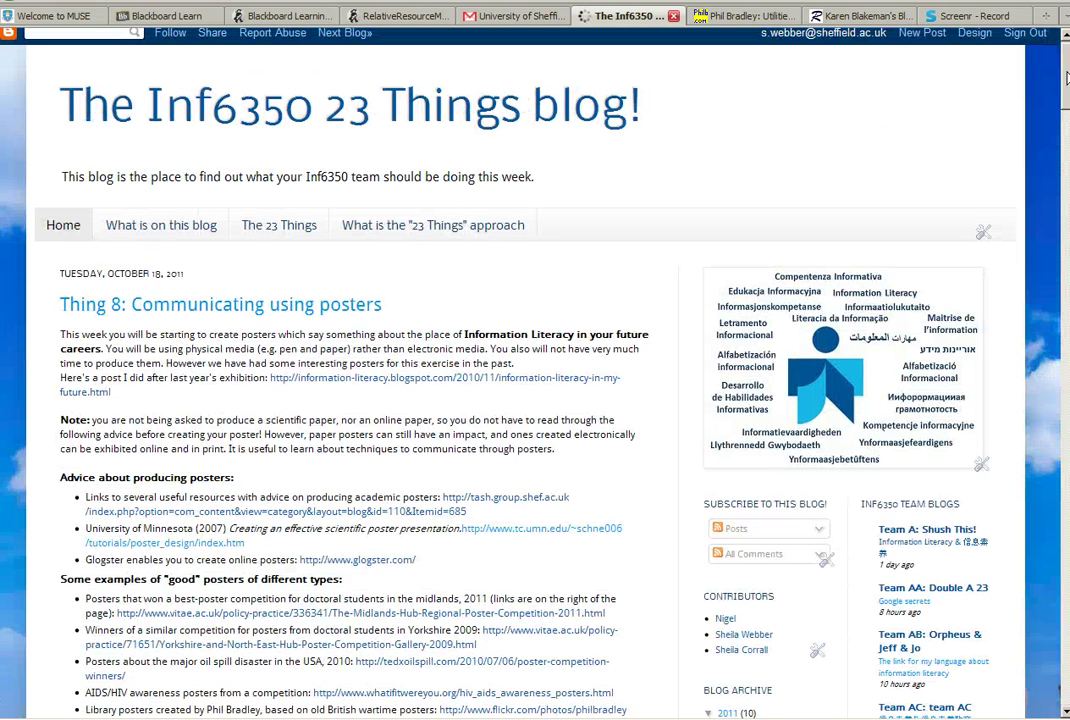
{"action": "scroll", "coordinate": [1066, 78], "scroll_direction": "down", "scroll_amount": 10}
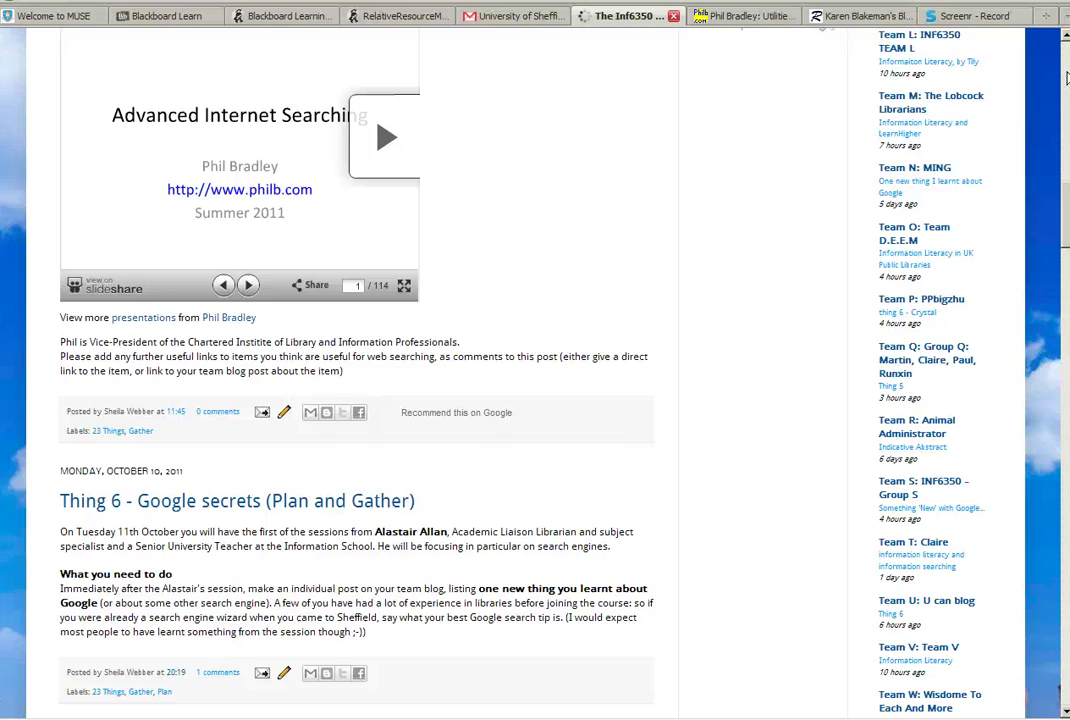
{"action": "scroll", "coordinate": [1066, 78], "scroll_direction": "down", "scroll_amount": 6}
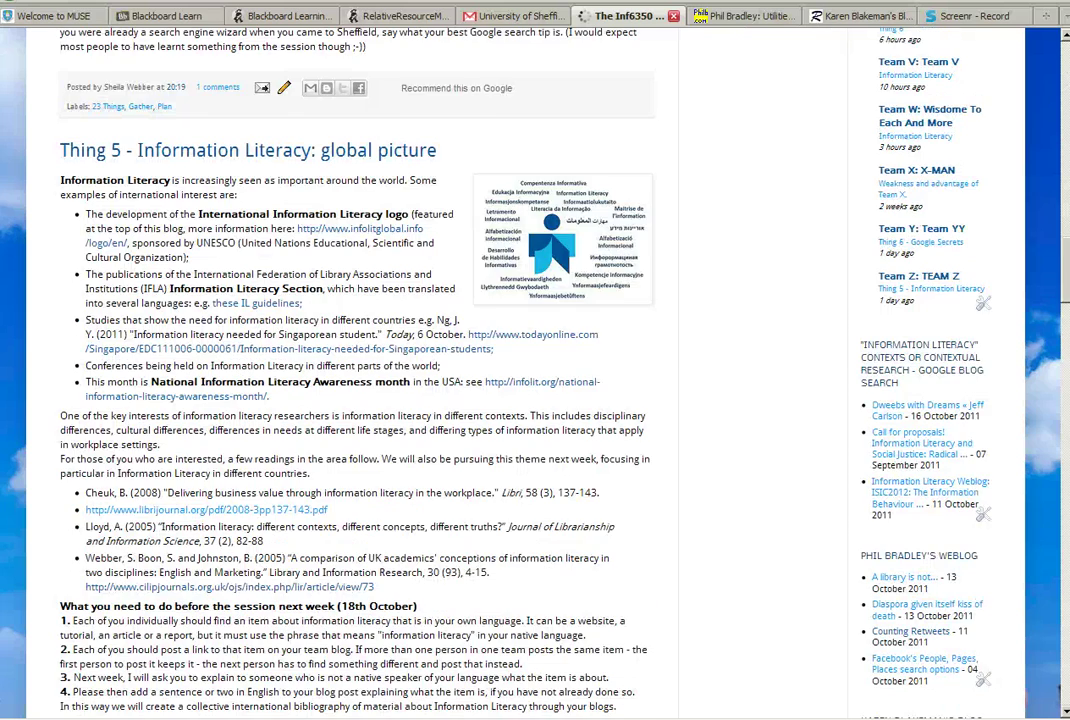
{"action": "scroll", "coordinate": [540, 380], "scroll_direction": "down", "scroll_amount": 3}
{"action": "scroll", "coordinate": [927, 370], "scroll_direction": "down", "scroll_amount": 1}
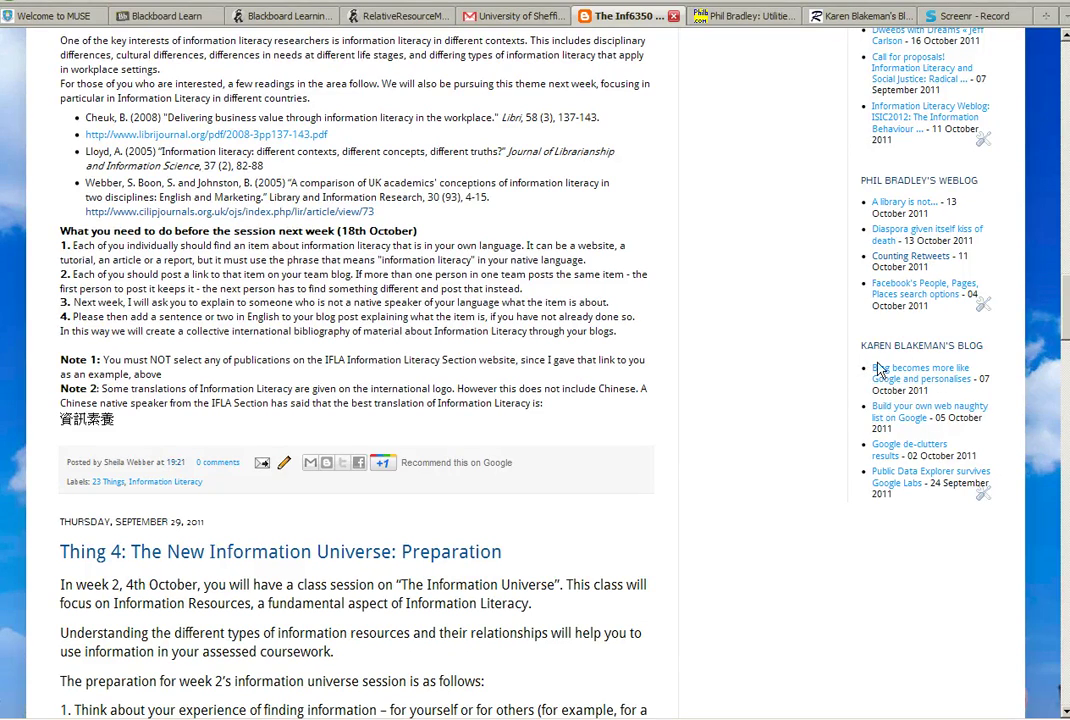
{"action": "left_click_drag", "start_coordinate": [1066, 335], "coordinate": [1053, 55]}
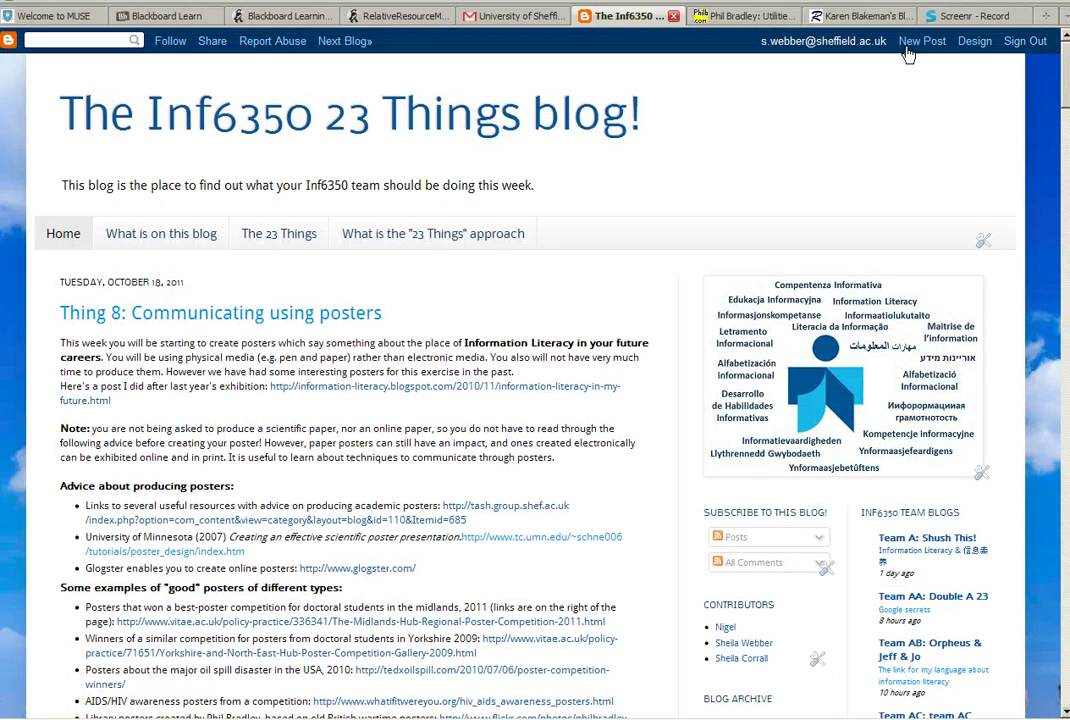
Step: Return to the blog's layout design and add a Blog List gadget to the same sidebar column
{"action": "left_click", "coordinate": [974, 41]}
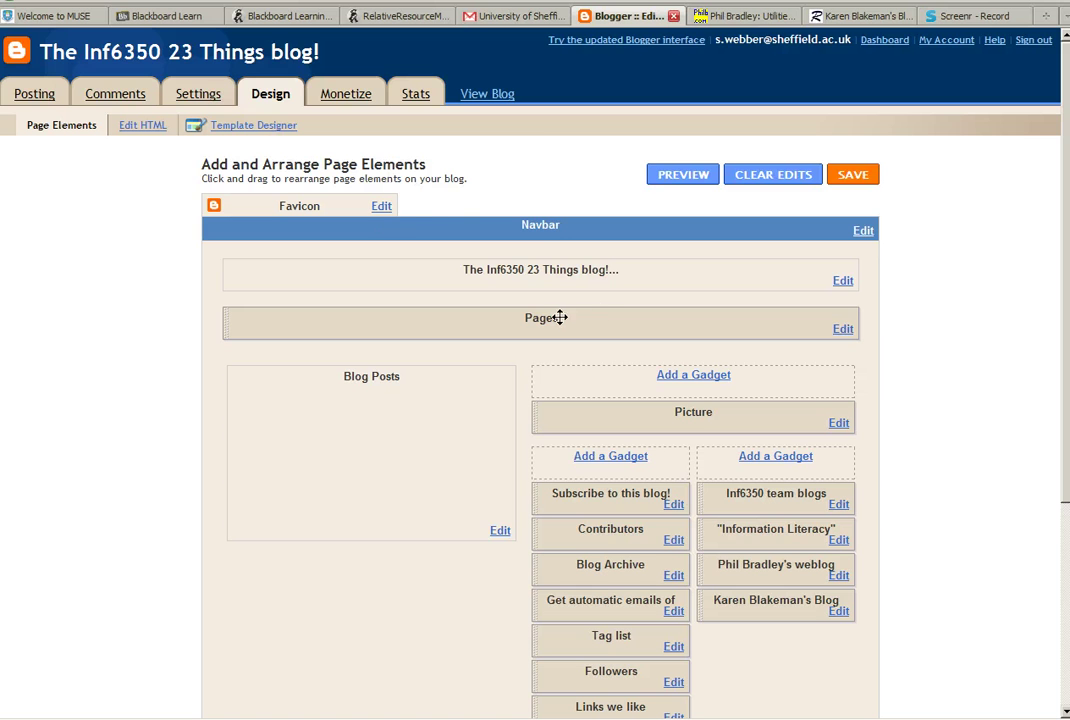
{"action": "left_click", "coordinate": [770, 459]}
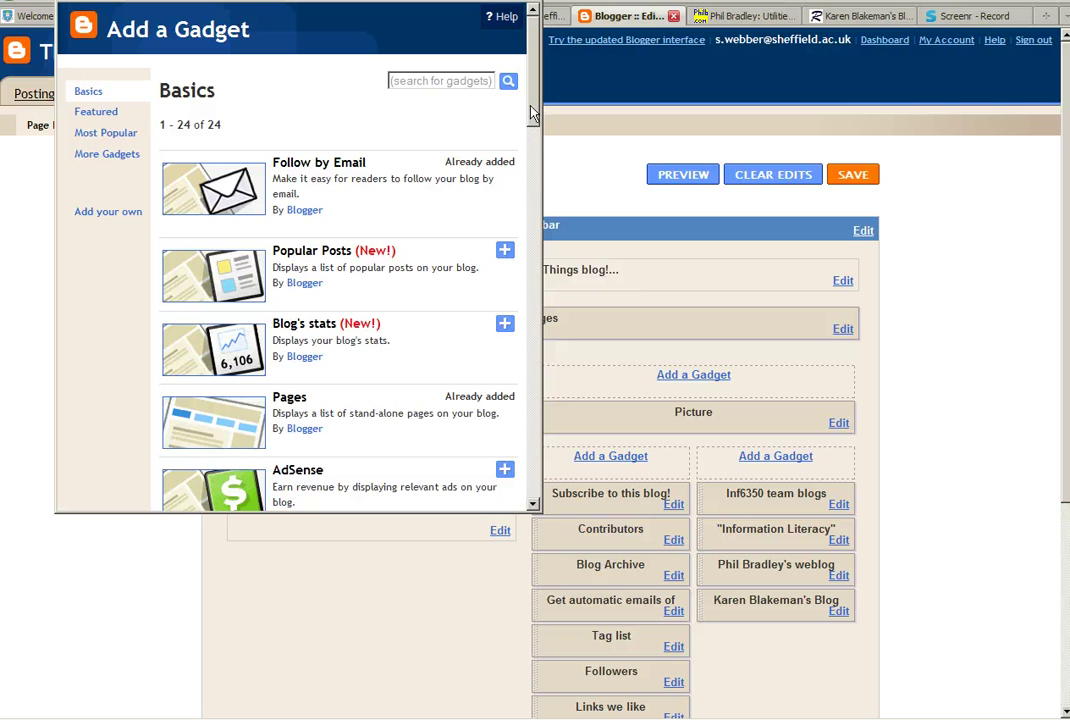
{"action": "left_click_drag", "start_coordinate": [532, 113], "coordinate": [510, 367]}
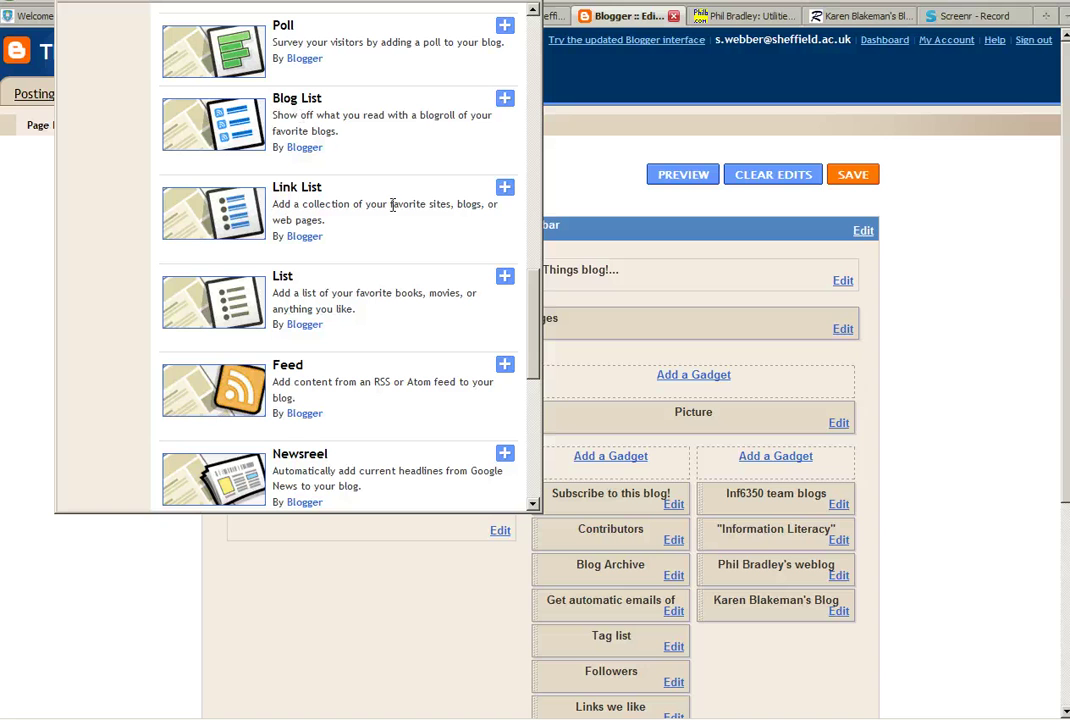
{"action": "scroll", "coordinate": [540, 315], "scroll_direction": "down", "scroll_amount": 1}
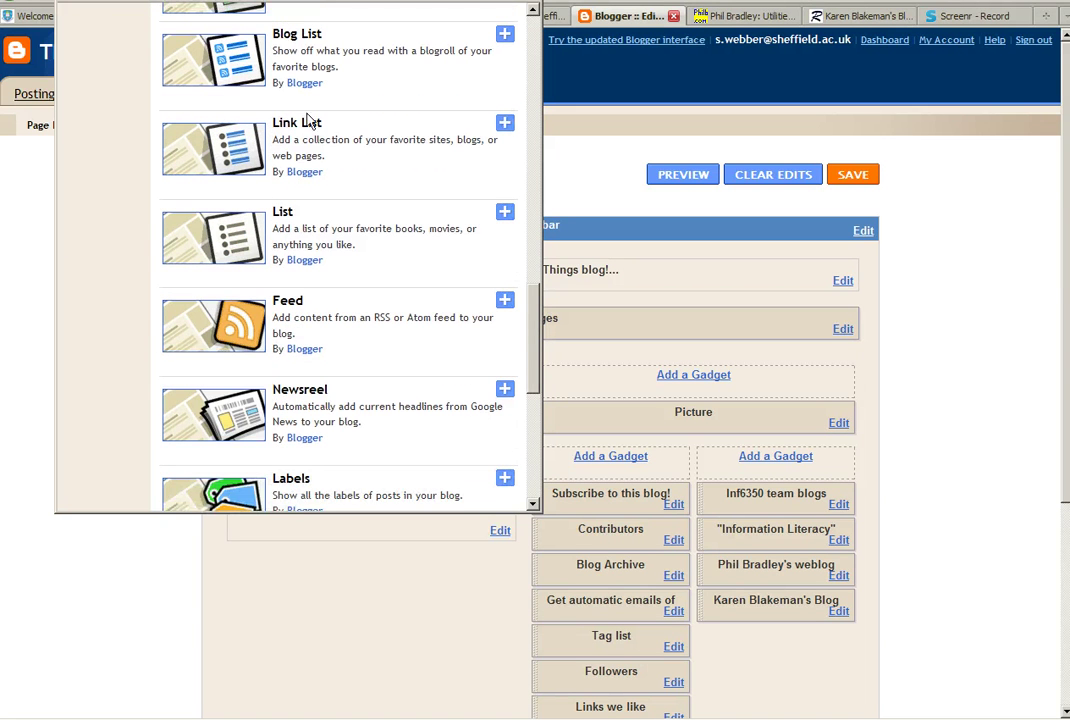
{"action": "scroll", "coordinate": [530, 301], "scroll_direction": "up", "scroll_amount": 2}
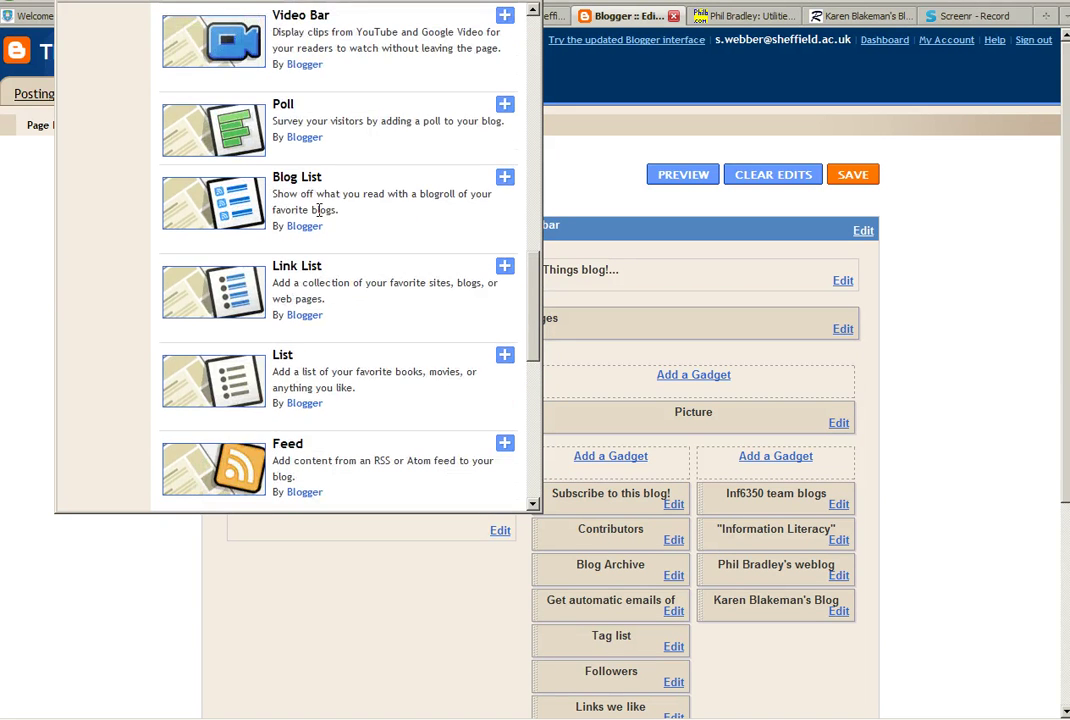
{"action": "left_click", "coordinate": [505, 180]}
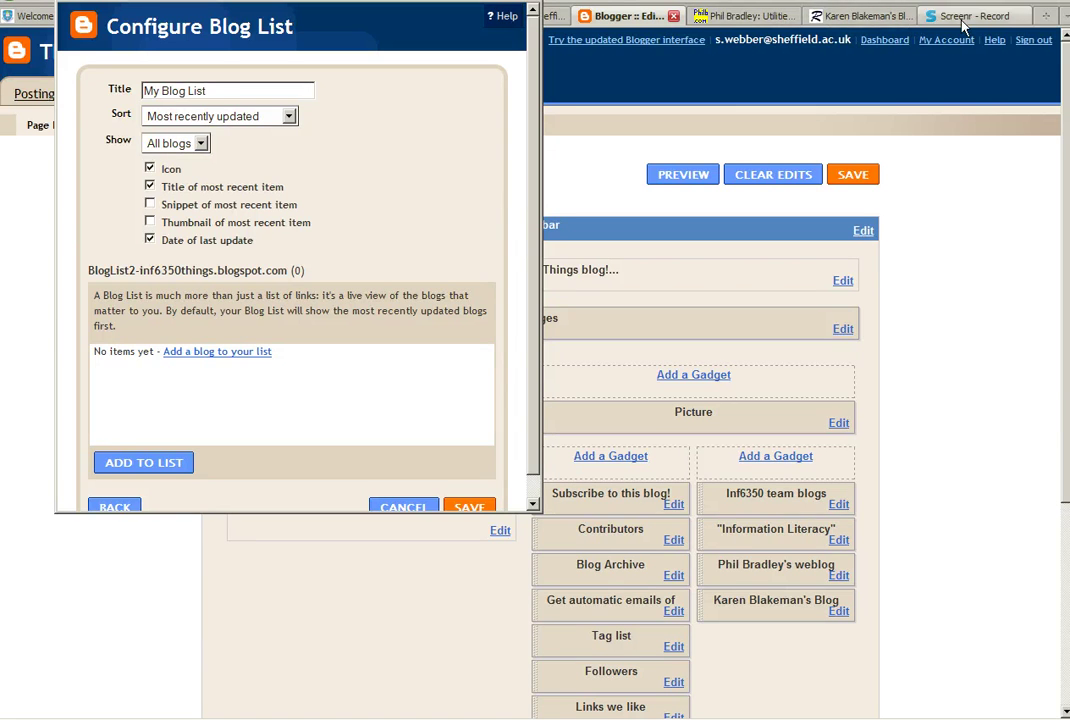
{"action": "left_click", "coordinate": [869, 23]}
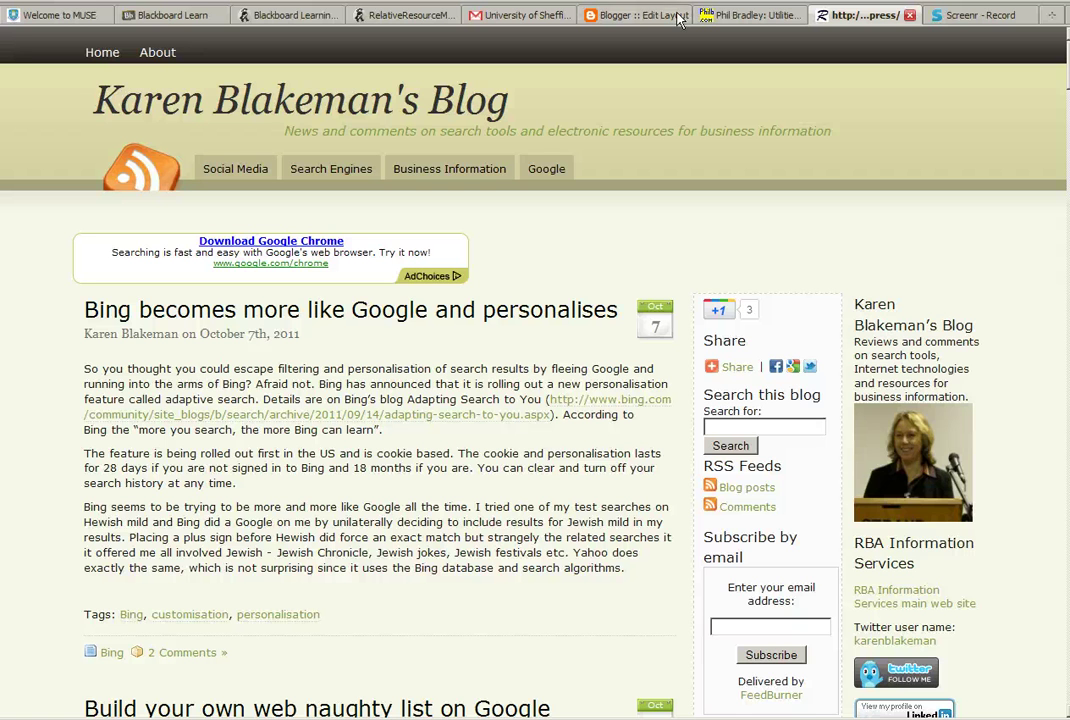
{"action": "left_click", "coordinate": [625, 15]}
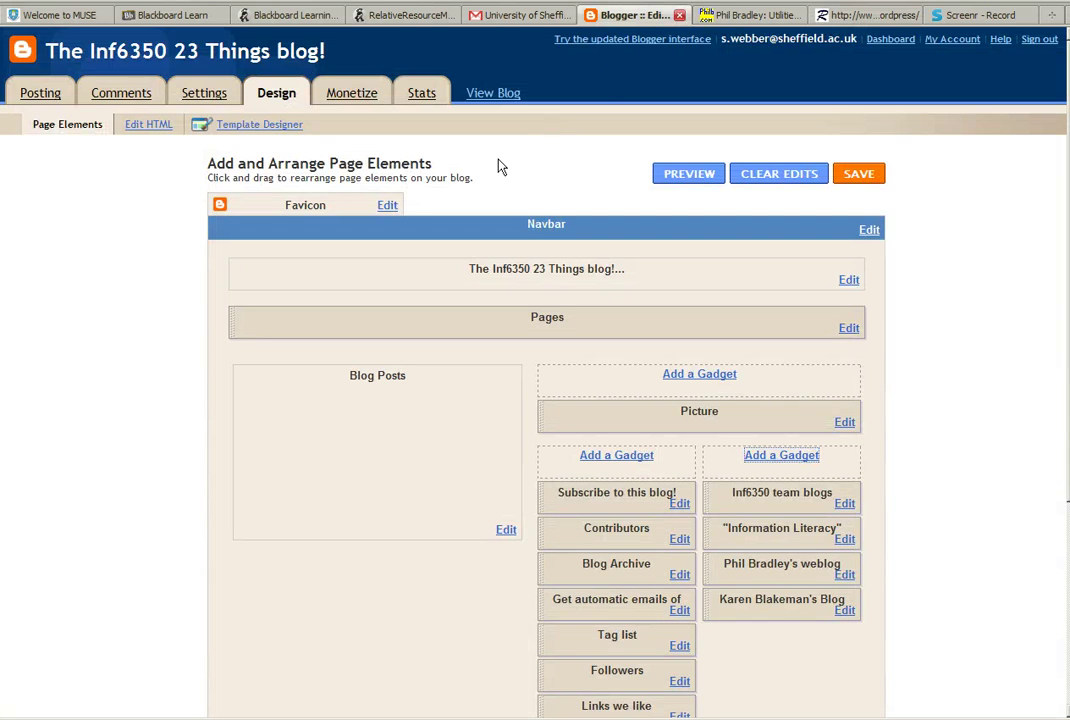
{"action": "key", "text": "alt+Tab"}
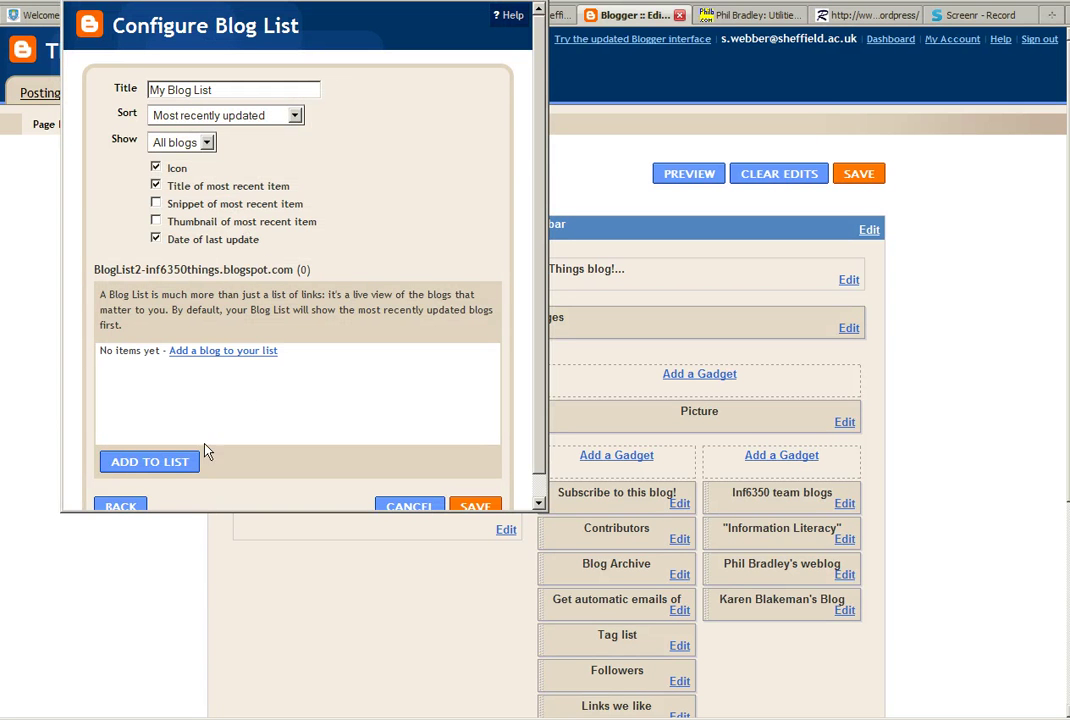
{"action": "left_click", "coordinate": [240, 351]}
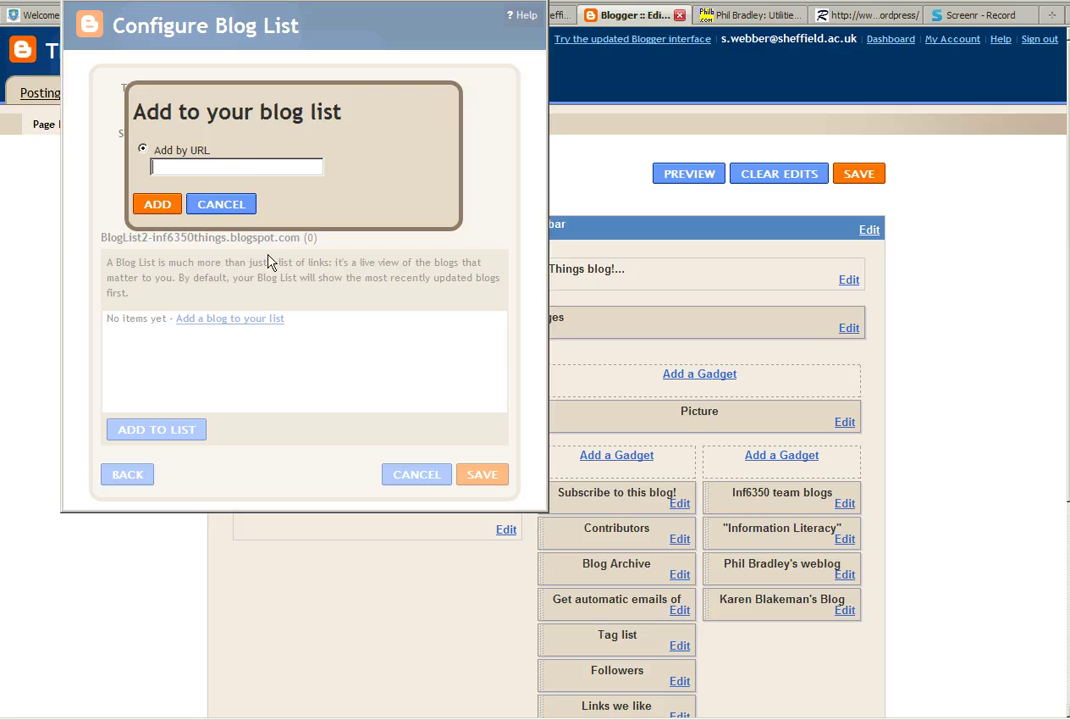
{"action": "left_click", "coordinate": [248, 164]}
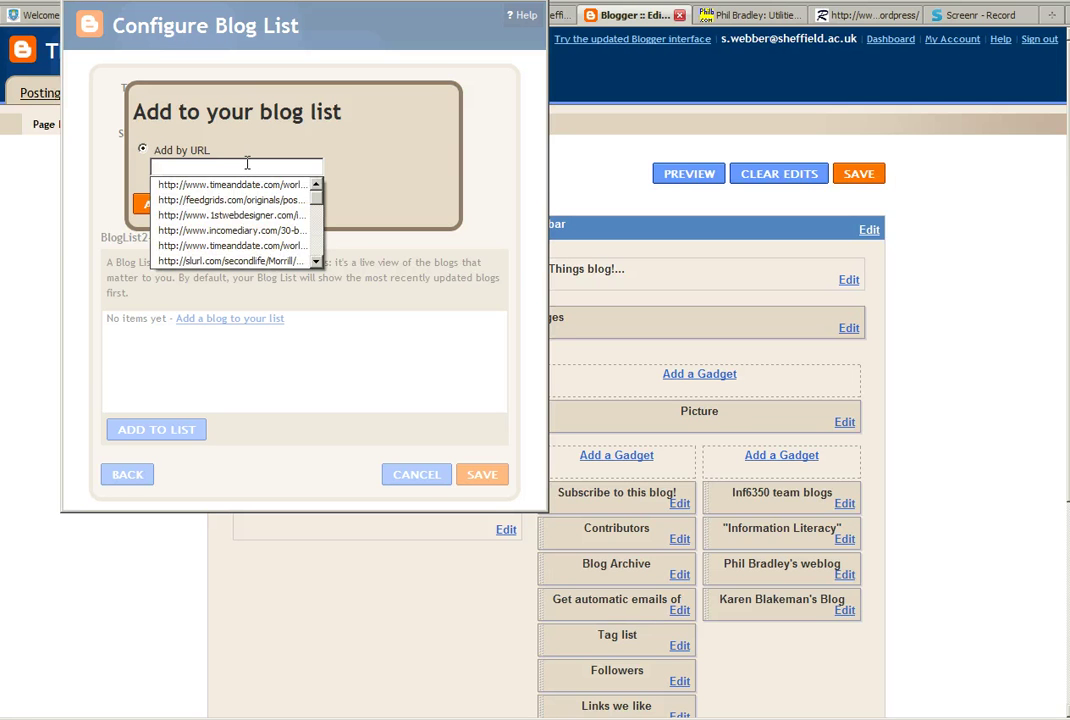
{"action": "type", "text": "http://www.rba.co.uk/wordpress/"}
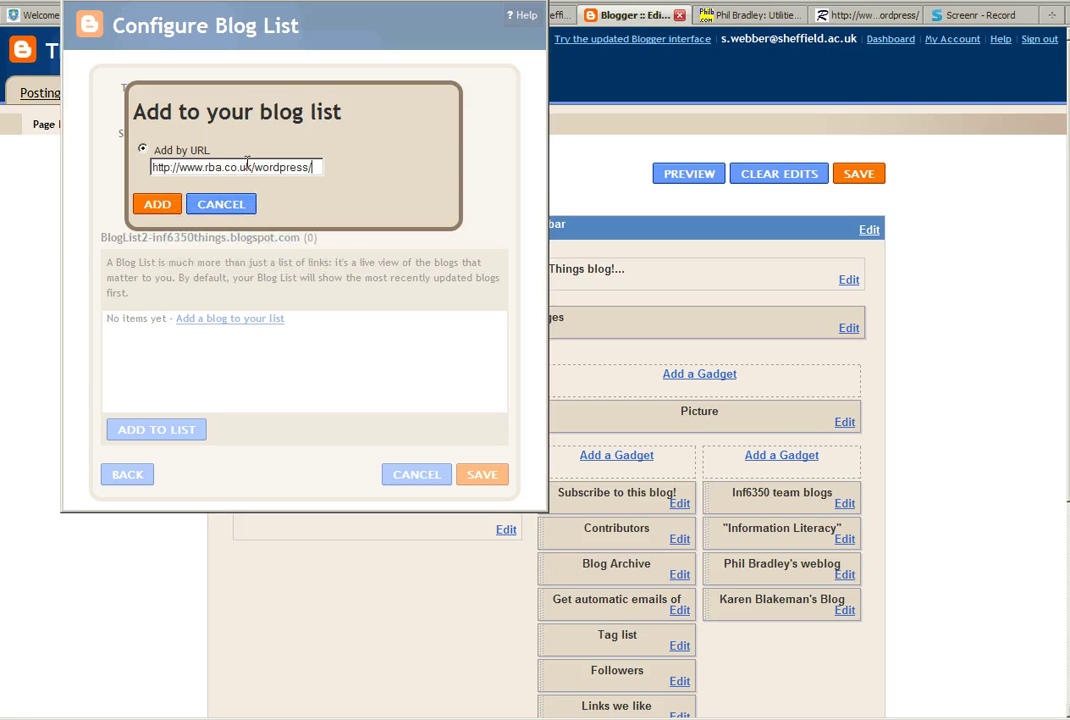
{"action": "left_click", "coordinate": [157, 205]}
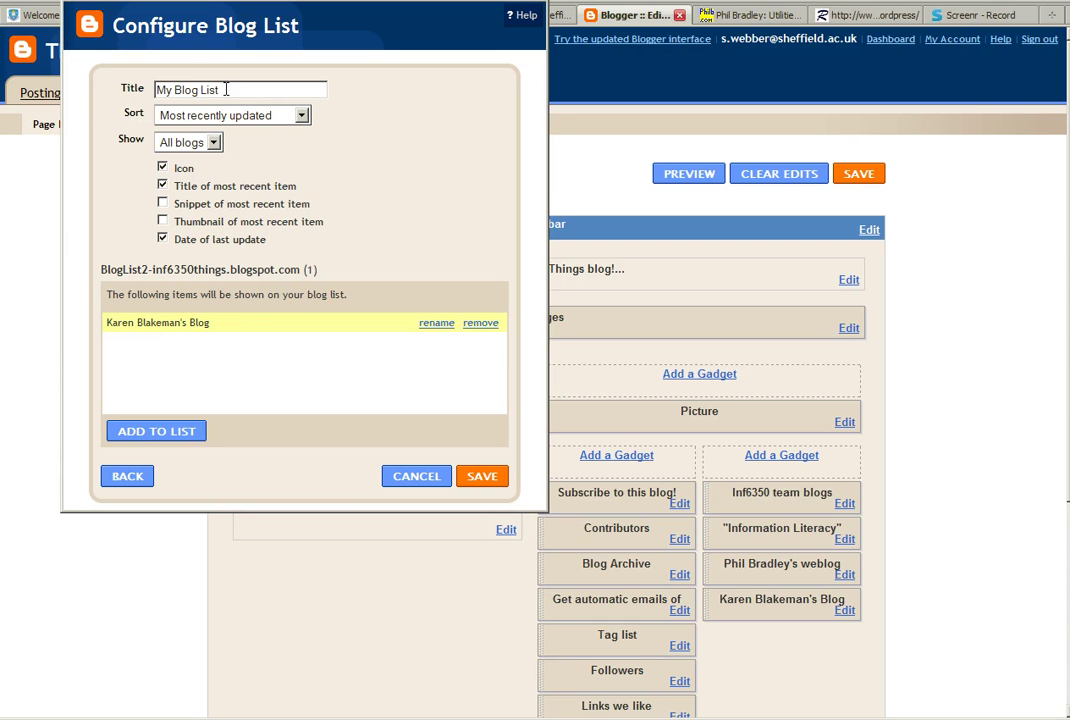
Step: Title the blog list "Searching blogs", keep the Most recently updated sorting and All blogs display, and save the gadget
{"action": "left_click_drag", "start_coordinate": [226, 89], "coordinate": [100, 82]}
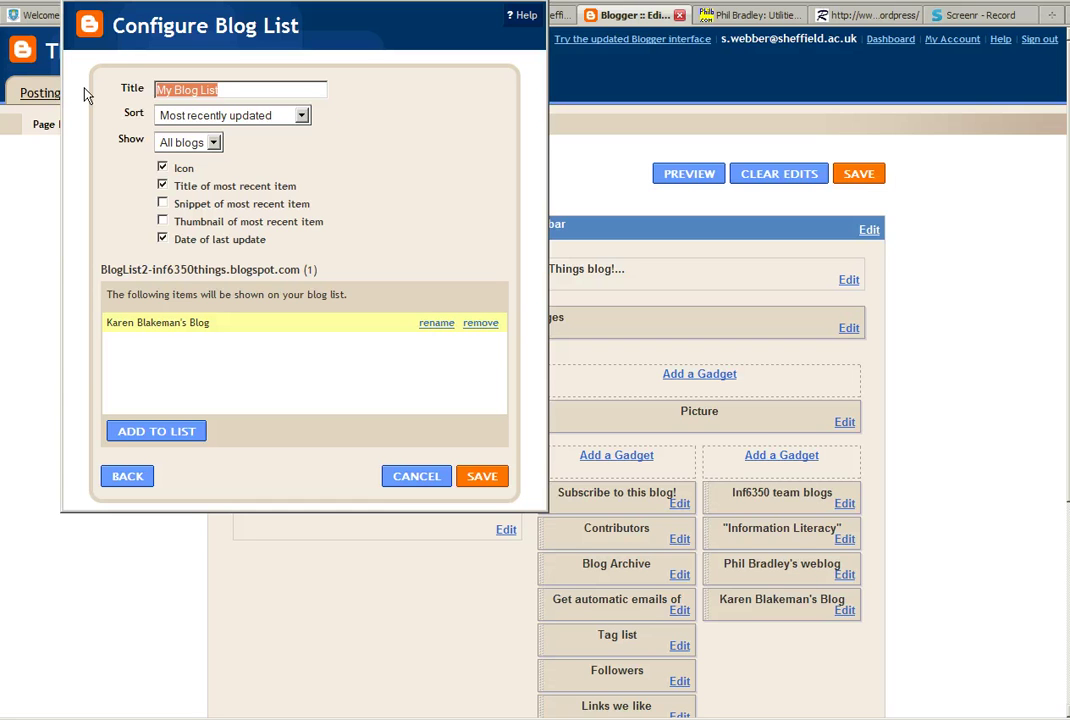
{"action": "type", "text": "Searchin"}
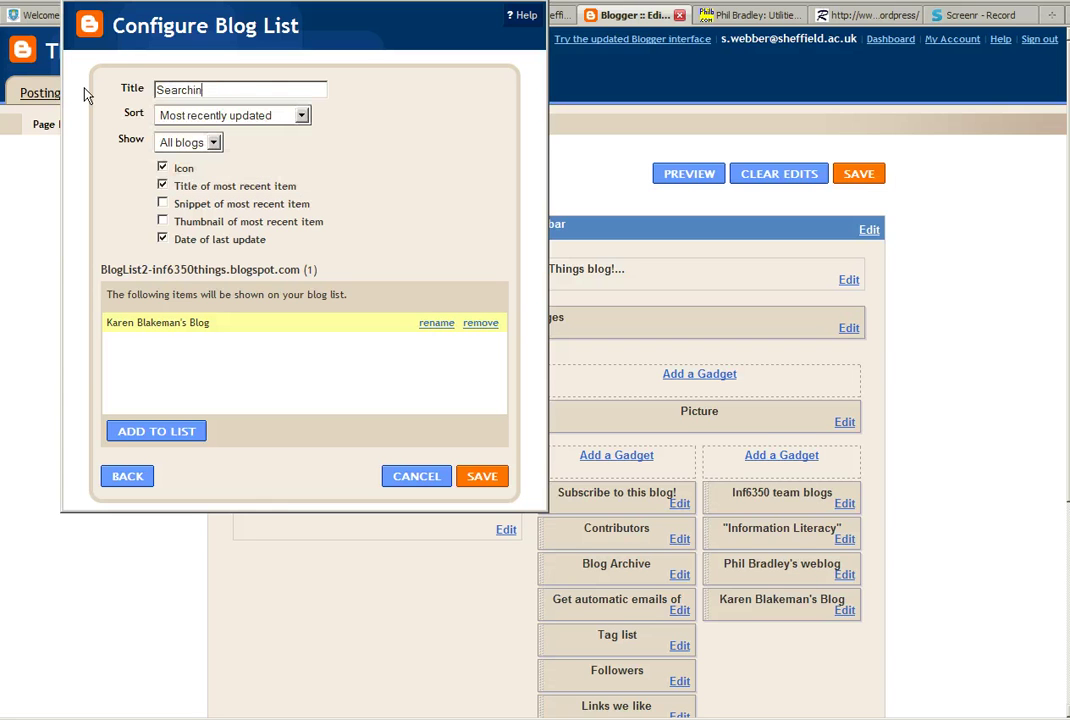
{"action": "type", "text": "g blogs"}
{"action": "left_click", "coordinate": [258, 117]}
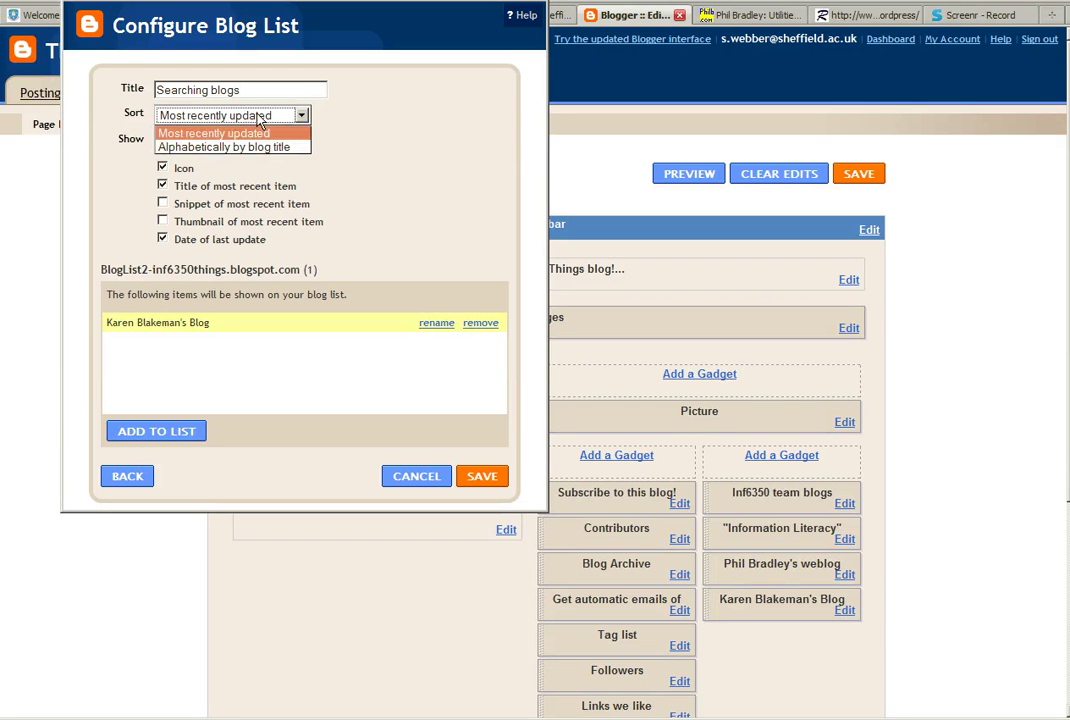
{"action": "left_click", "coordinate": [260, 116]}
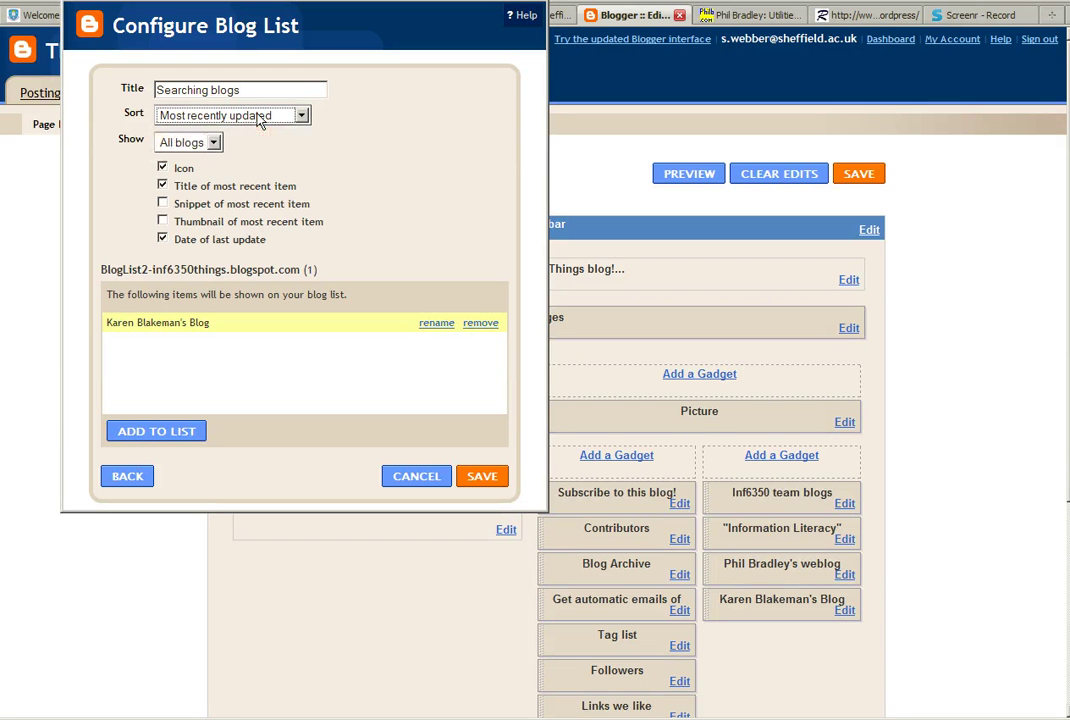
{"action": "left_click", "coordinate": [212, 143]}
{"action": "left_click", "coordinate": [213, 143]}
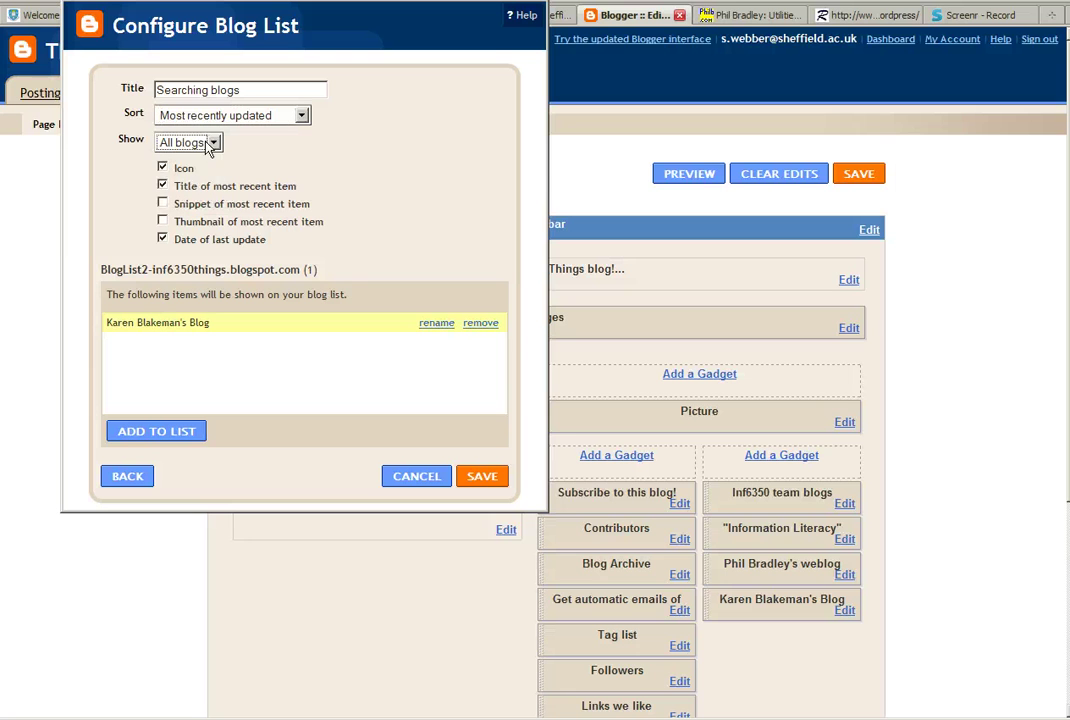
{"action": "left_click", "coordinate": [488, 479]}
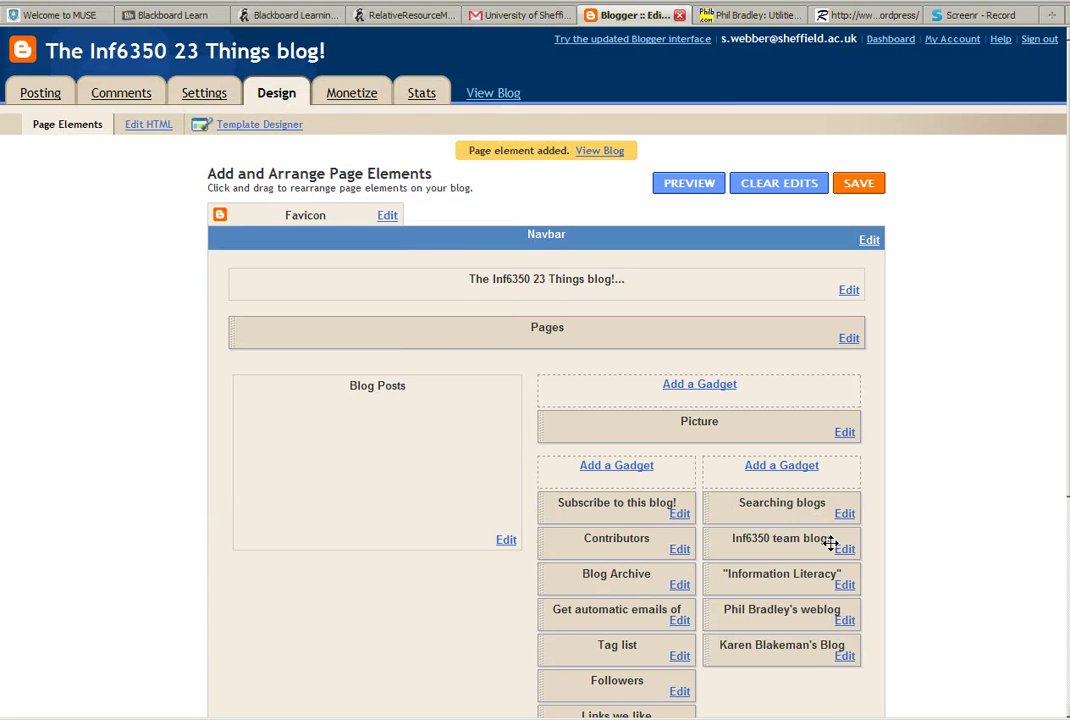
Step: Move the "Searching blogs" gadget to the end of its sidebar column and save the layout
{"action": "left_click_drag", "start_coordinate": [781, 502], "coordinate": [790, 648]}
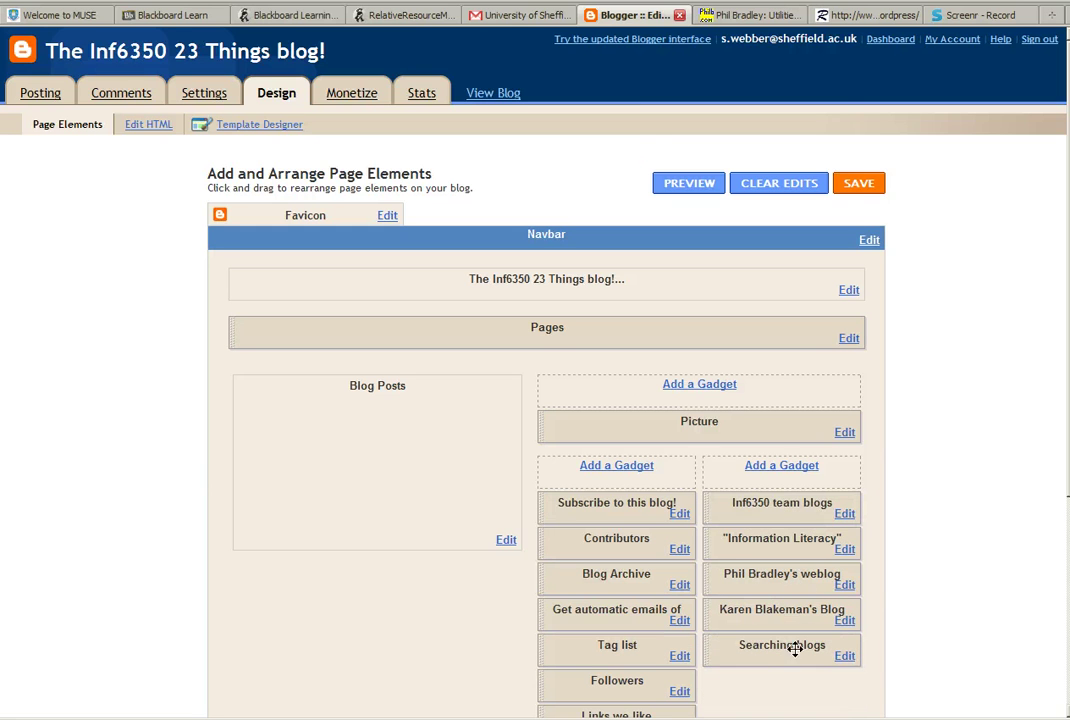
{"action": "left_click", "coordinate": [857, 186]}
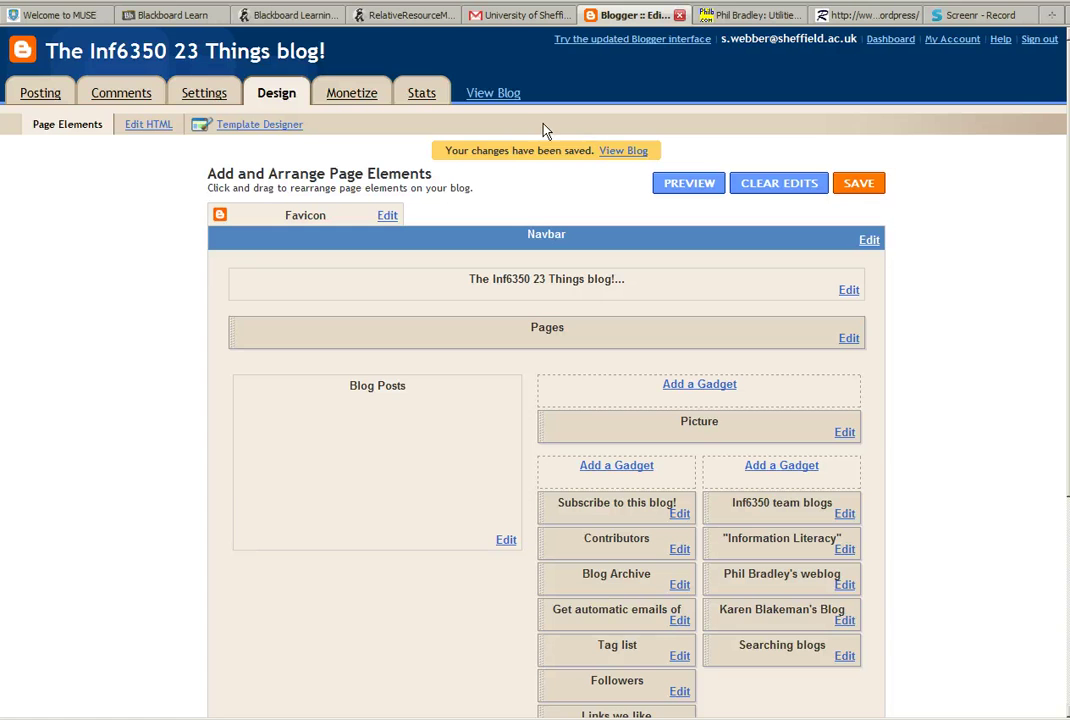
Step: View the published blog and check how the "Searching blogs" list appears at the end of the sidebar
{"action": "left_click", "coordinate": [490, 94]}
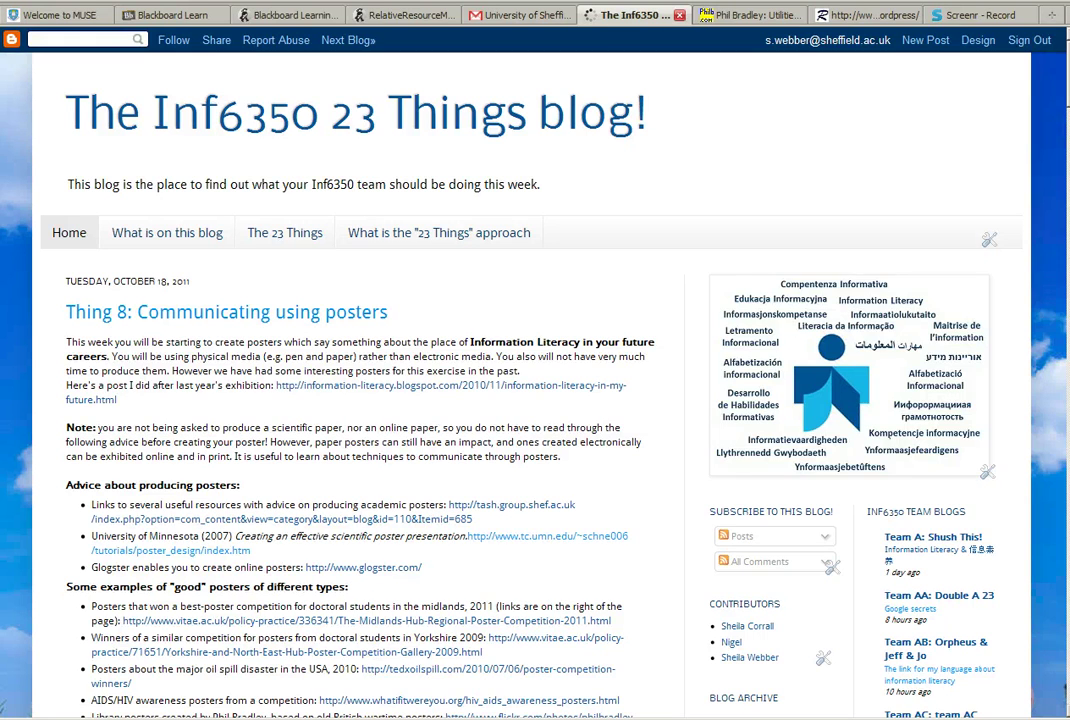
{"action": "scroll", "coordinate": [535, 370], "scroll_direction": "down", "scroll_amount": 15}
{"action": "scroll", "coordinate": [535, 370], "scroll_direction": "down", "scroll_amount": 10}
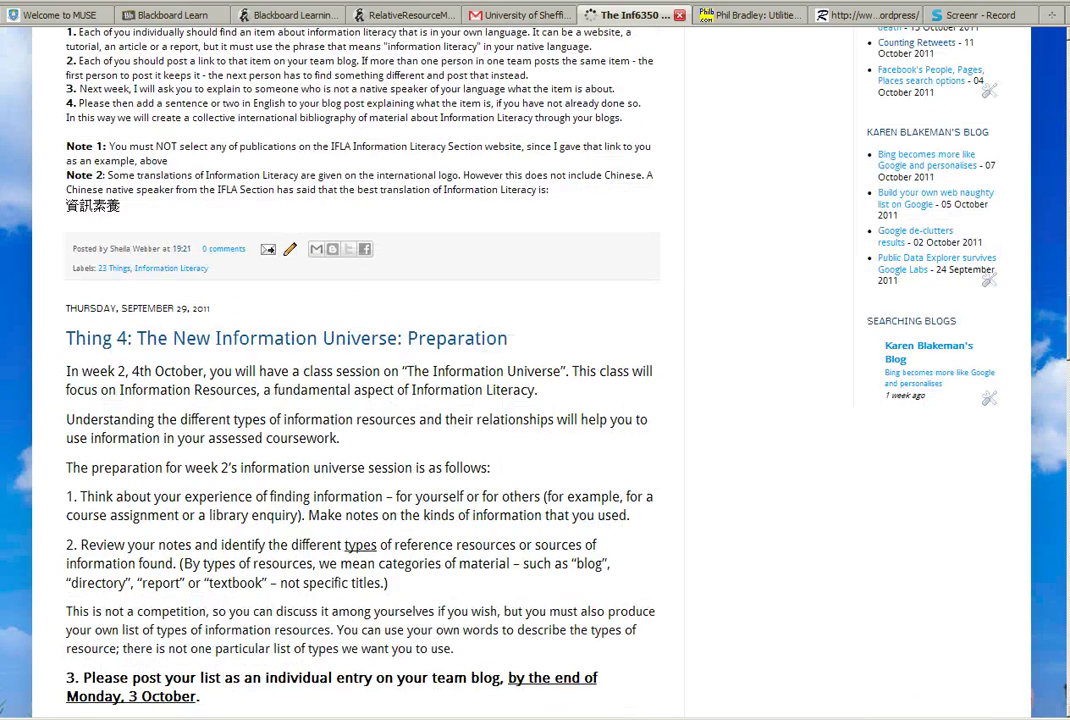